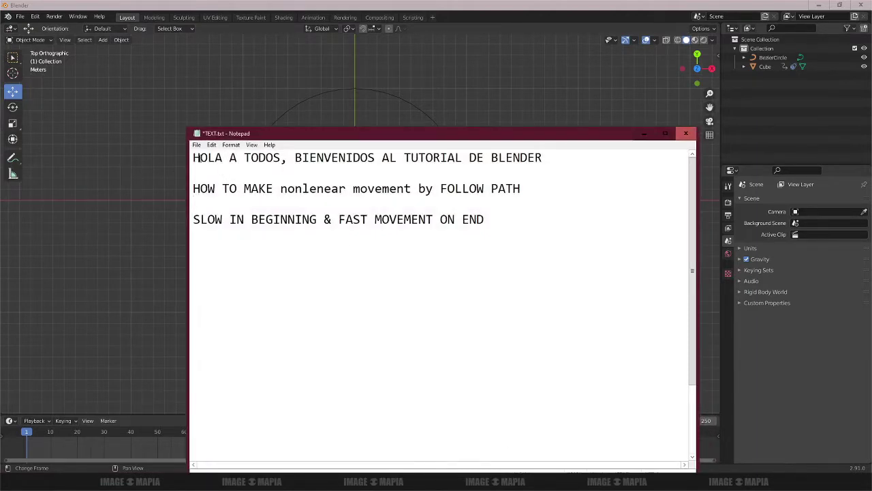
# - Place the cursor right after BLENDER on the notes' first line, ready for the version number
pyautogui.moveTo(193, 157); pyautogui.dragTo(544, 161)
pyautogui.click(288, 159)
pyautogui.click(398, 157)
pyautogui.doubleClick(501, 158)
pyautogui.click(555, 157)
pyautogui.write('2.91')
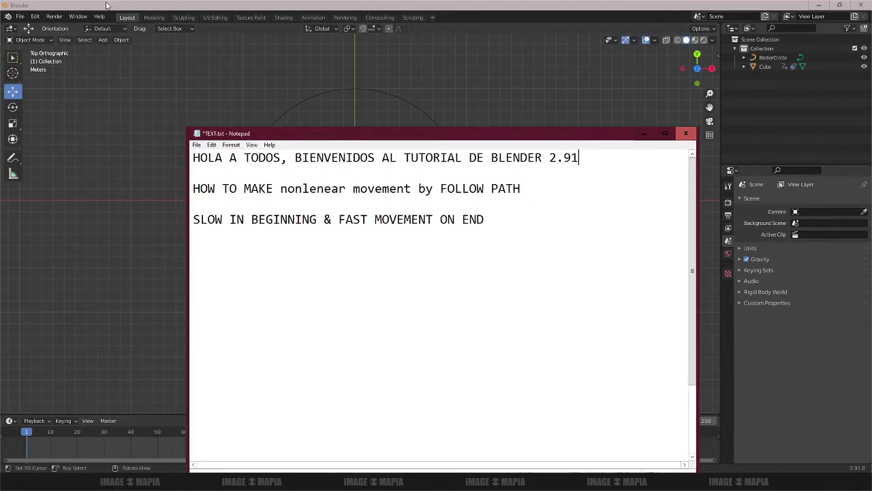
# - Highlight the HOW TO MAKE and FOLLOW PATH phrases on the second line
pyautogui.moveTo(221, 189); pyautogui.dragTo(341, 189)
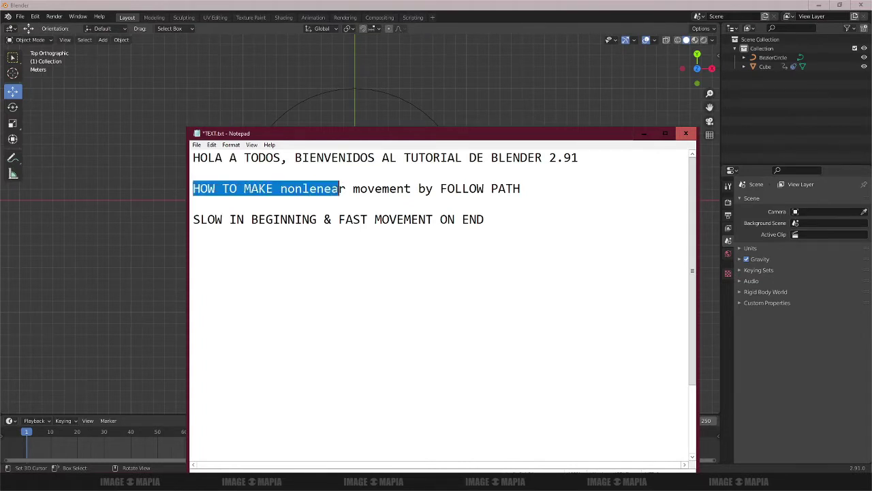
pyautogui.click(345, 188)
pyautogui.moveTo(288, 188); pyautogui.dragTo(516, 188)
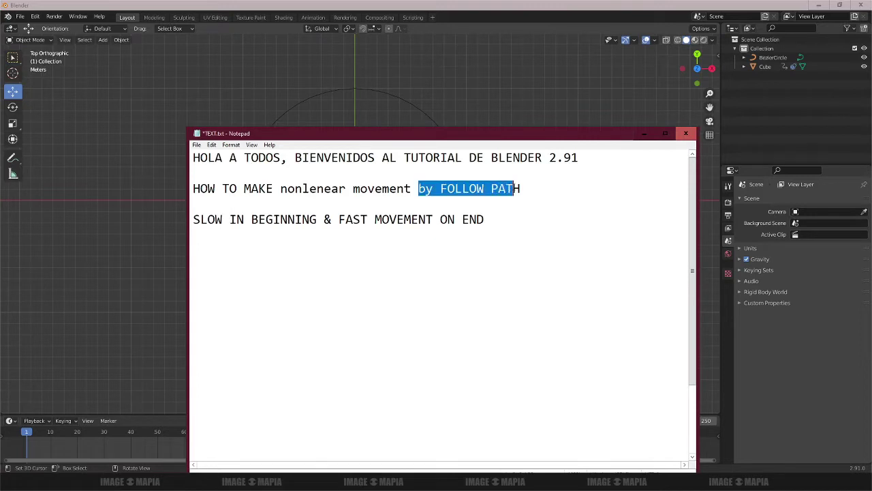
pyautogui.click(644, 133)
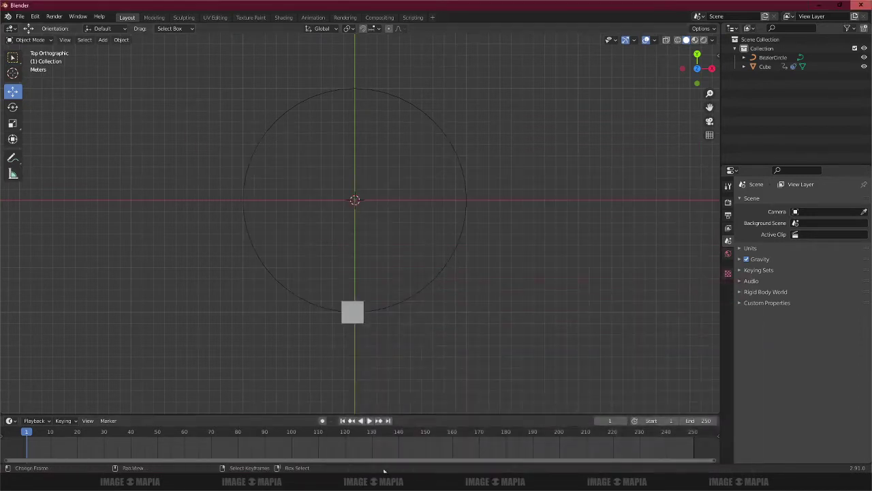
pyautogui.click(372, 421)
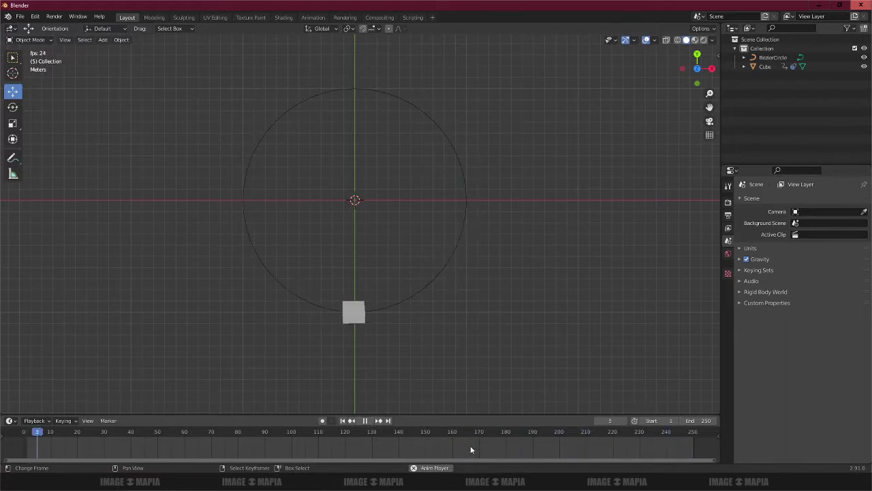
pyautogui.hotkey('alt', 'Tab')
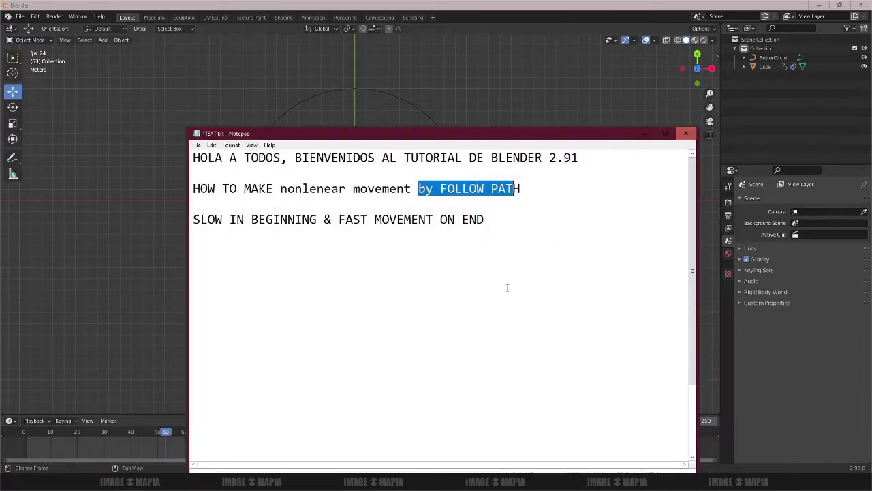
pyautogui.moveTo(452, 139); pyautogui.dragTo(423, 332)
pyautogui.click(185, 414)
pyautogui.moveTo(164, 414); pyautogui.dragTo(288, 413)
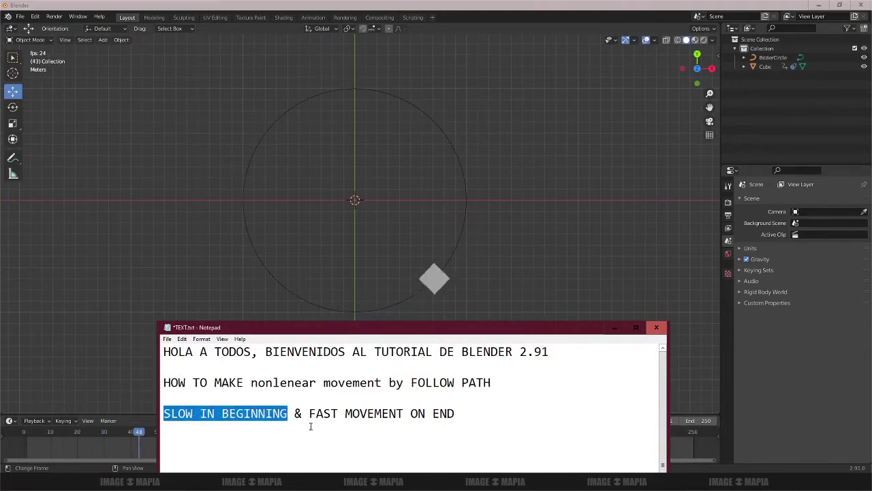
pyautogui.press('Down')
pyautogui.moveTo(310, 414); pyautogui.dragTo(456, 414)
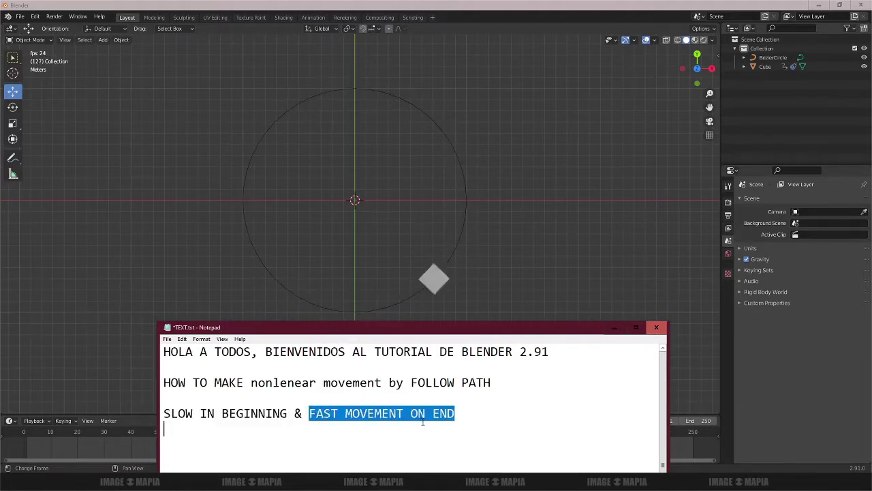
pyautogui.click(456, 414)
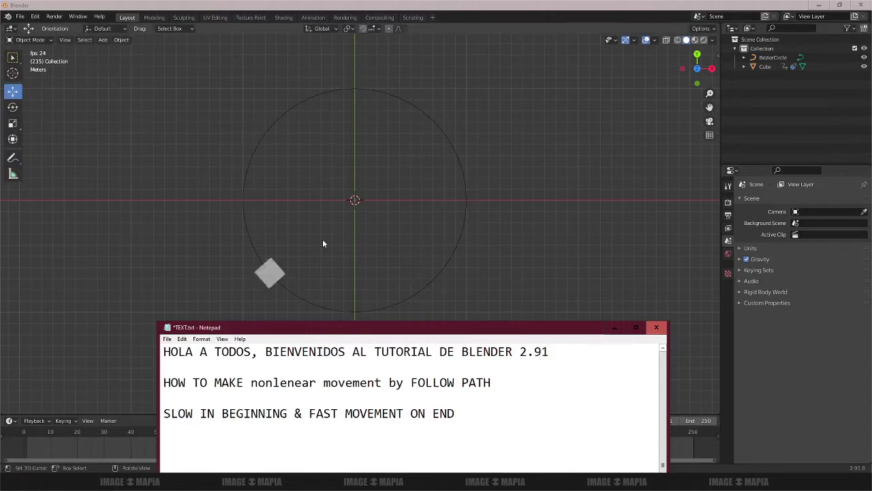
pyautogui.moveTo(163, 413); pyautogui.dragTo(222, 414)
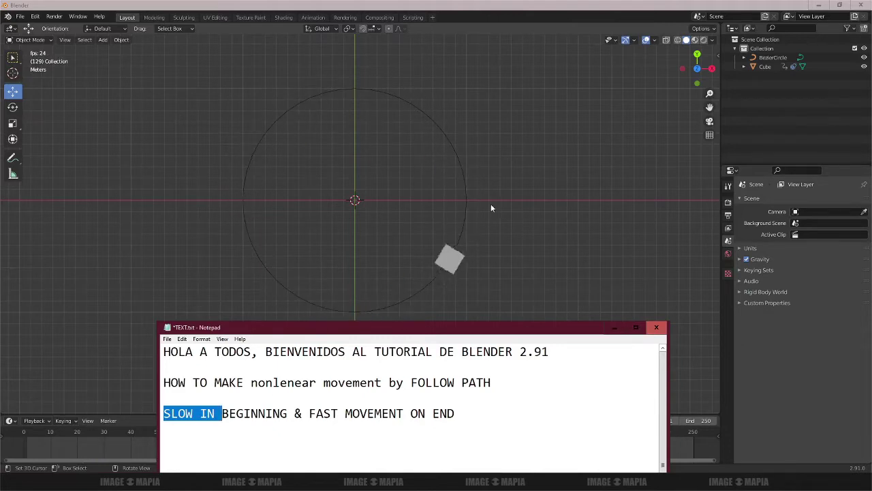
pyautogui.moveTo(310, 414); pyautogui.dragTo(425, 414)
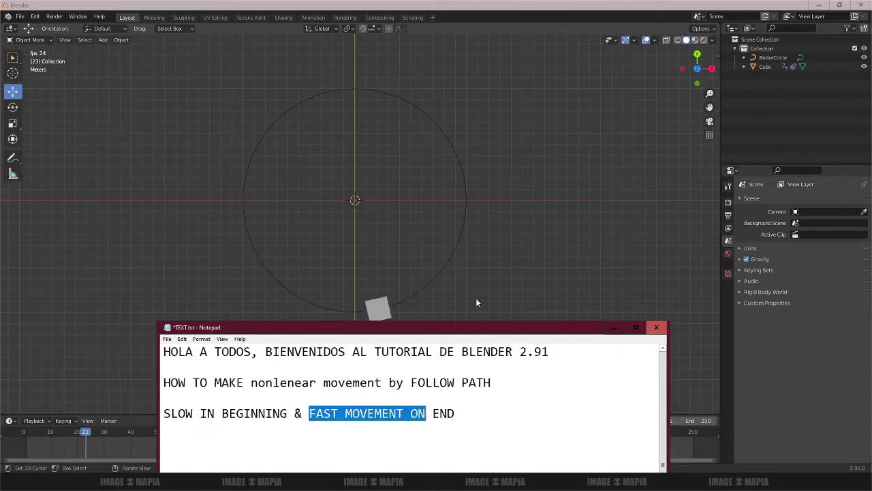
pyautogui.click(611, 328)
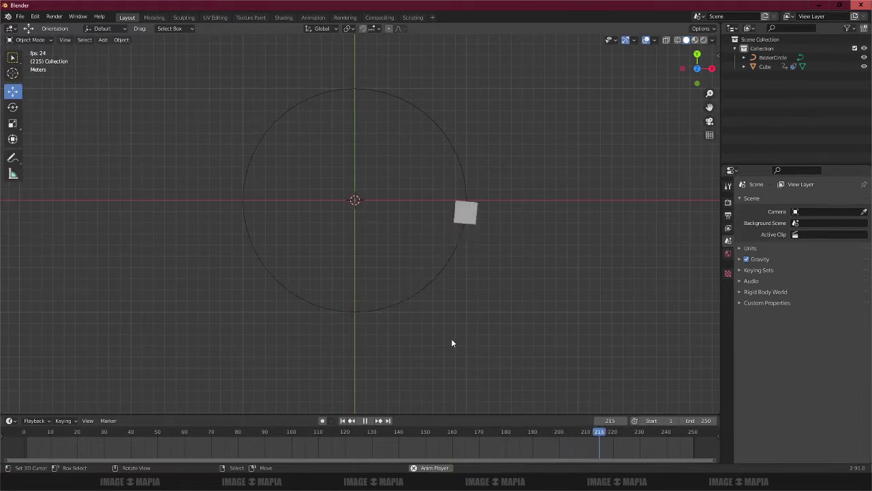
pyautogui.click(366, 420)
pyautogui.click(343, 420)
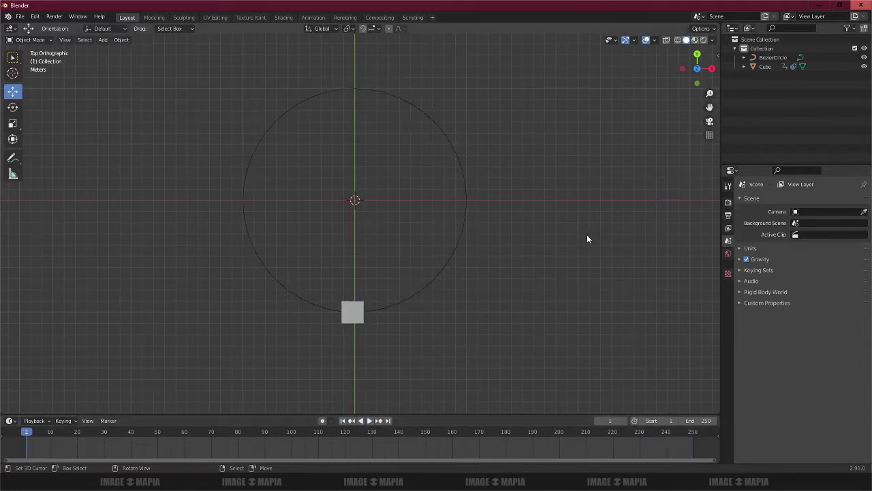
# - Enlarge the notes window, go to the end of the third line, then minimize the notes
pyautogui.press('n')
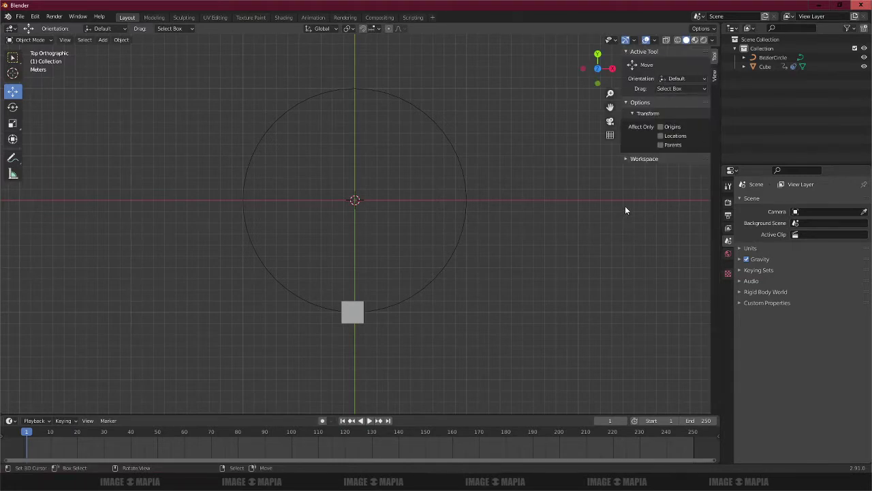
pyautogui.press('n')
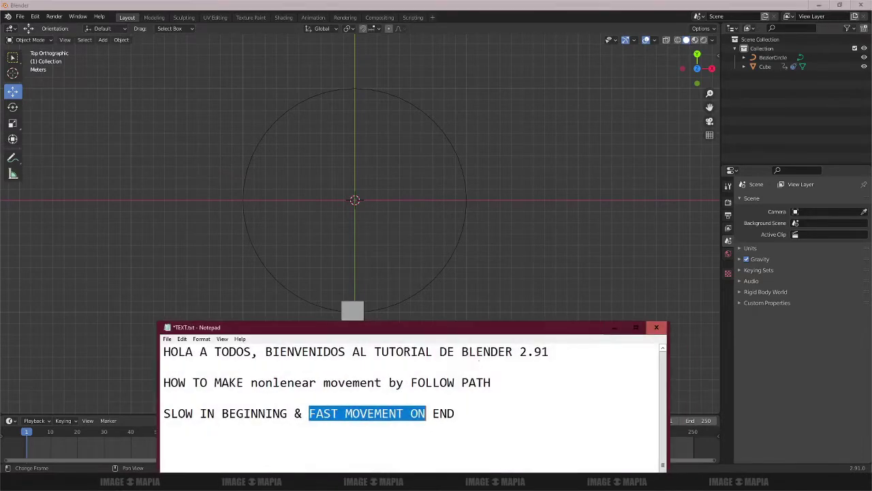
pyautogui.moveTo(476, 329); pyautogui.dragTo(509, 136)
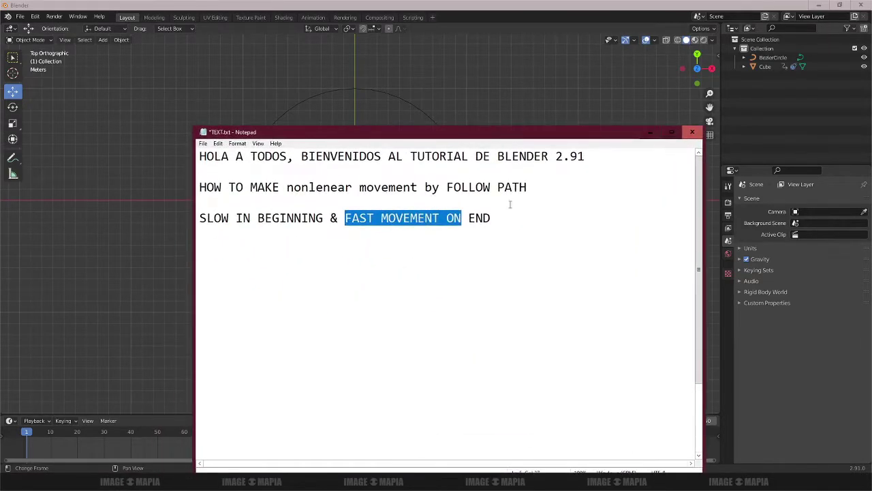
pyautogui.click(512, 217)
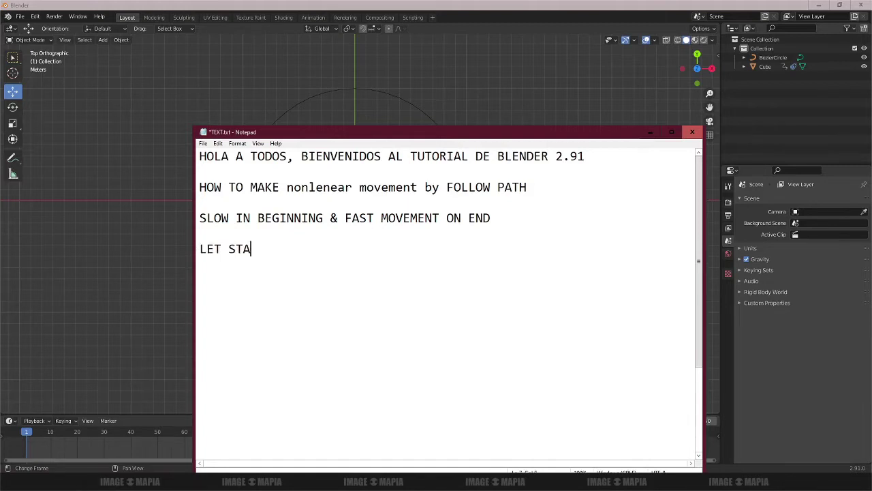
pyautogui.click(649, 133)
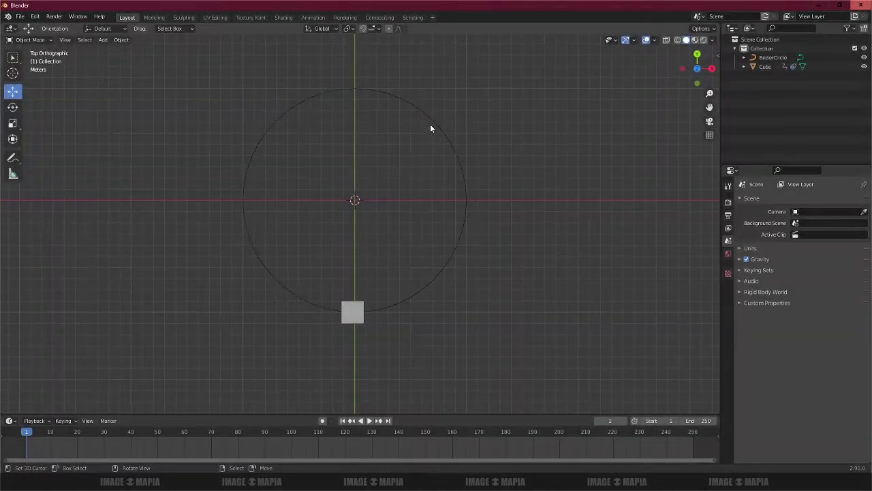
# - Delete both the Bezier circle and the cube
pyautogui.click(431, 129)
pyautogui.keyDown('shift'); pyautogui.click(349, 307); pyautogui.keyUp('shift')
pyautogui.press('x')
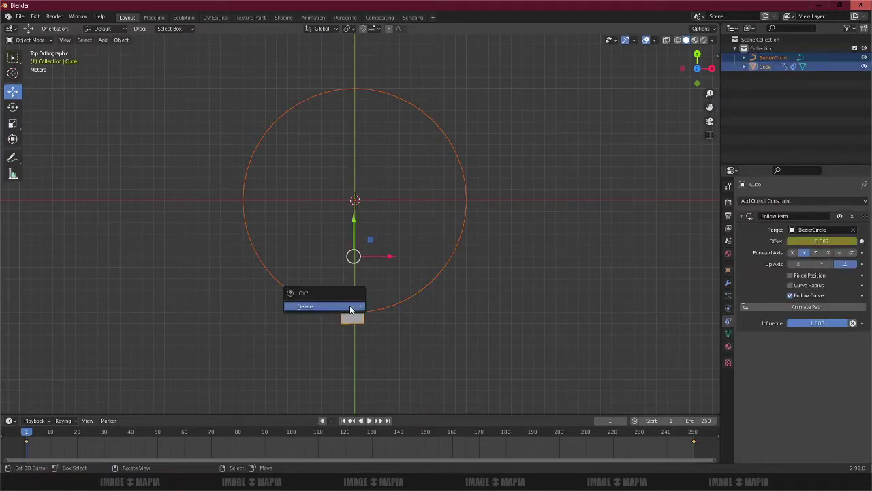
pyautogui.click(349, 306)
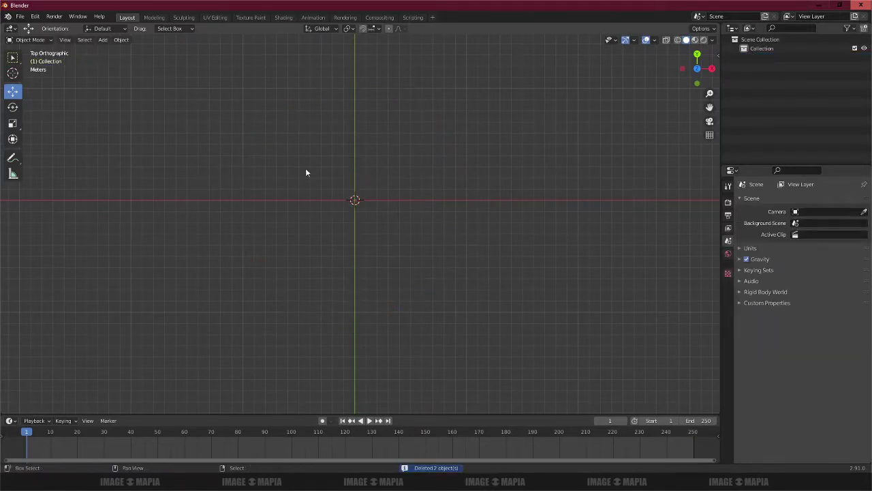
# - Show the splash screen from the Blender logo menu and dismiss it
pyautogui.click(9, 16)
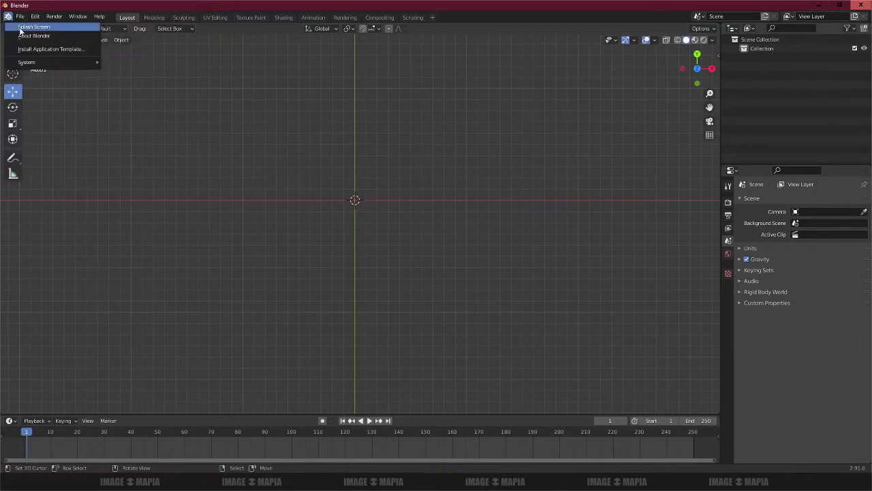
pyautogui.click(22, 27)
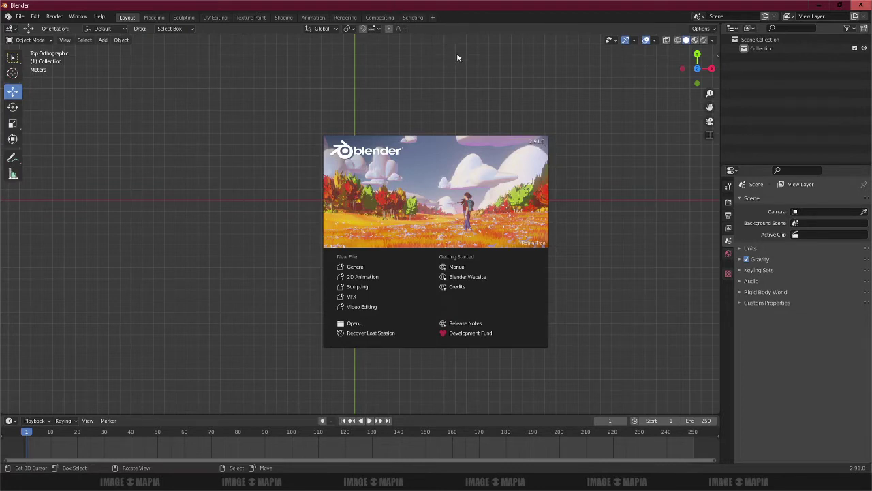
pyautogui.click(436, 109)
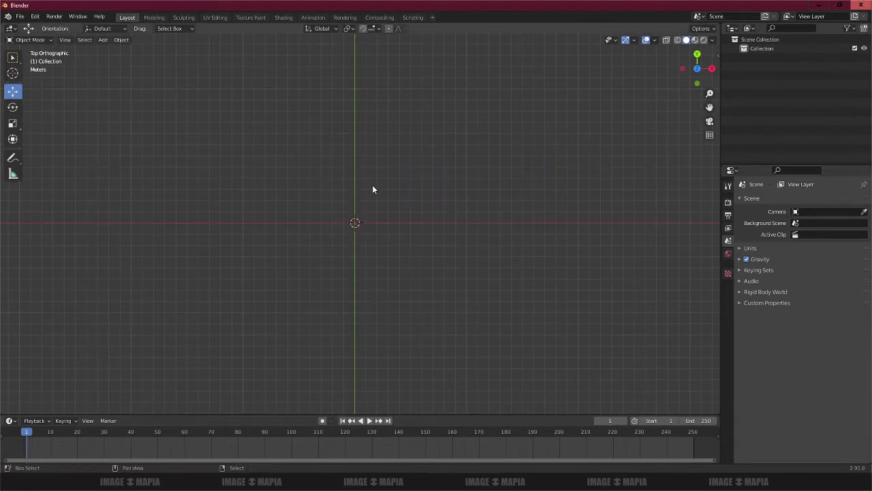
# - Snap the 3D cursor to the world origin
pyautogui.hotkey('shift', 'a')
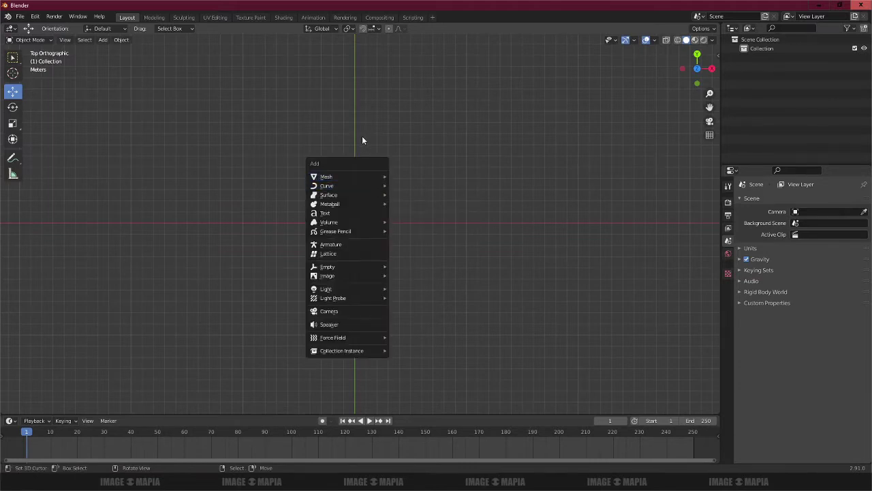
pyautogui.press('Escape')
pyautogui.hotkey('shift', 's')
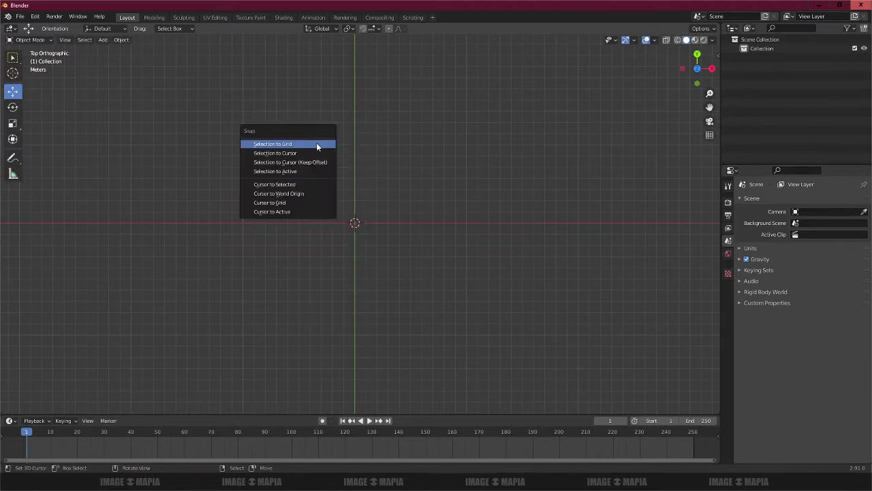
pyautogui.click(295, 194)
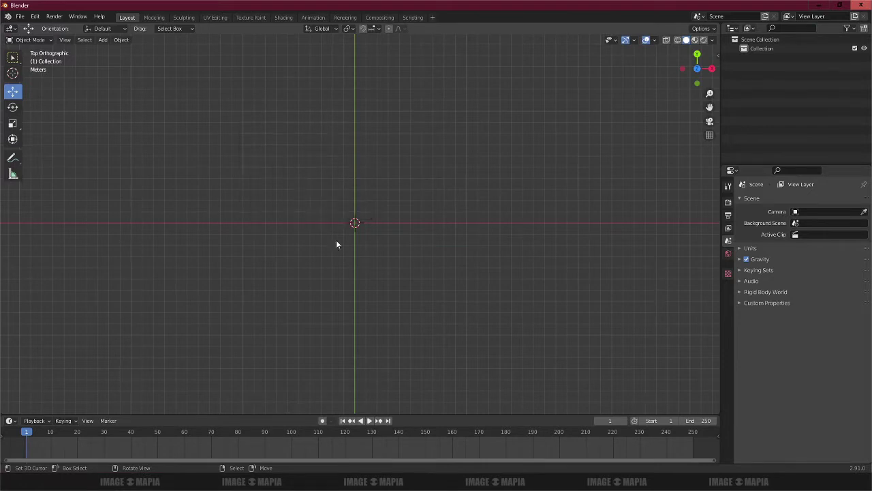
# - Add a cube and a Bezier circle at the origin, then show the sidebar
pyautogui.click(108, 41)
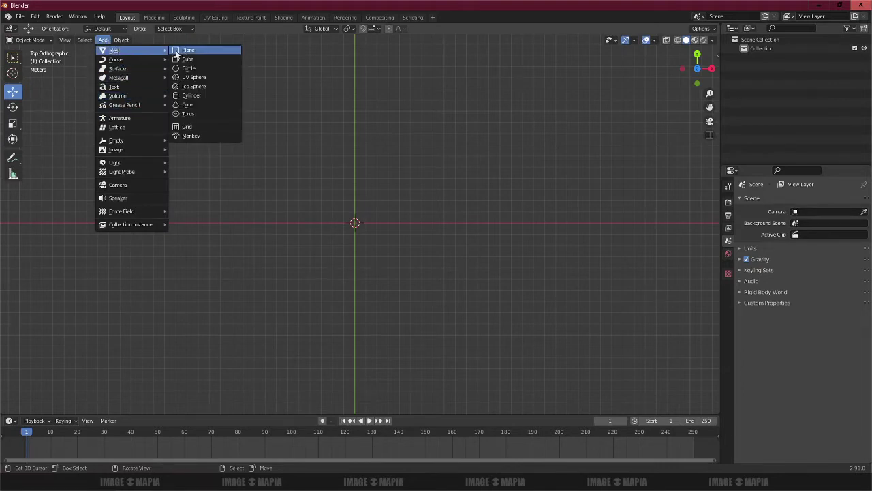
pyautogui.moveTo(130, 51)
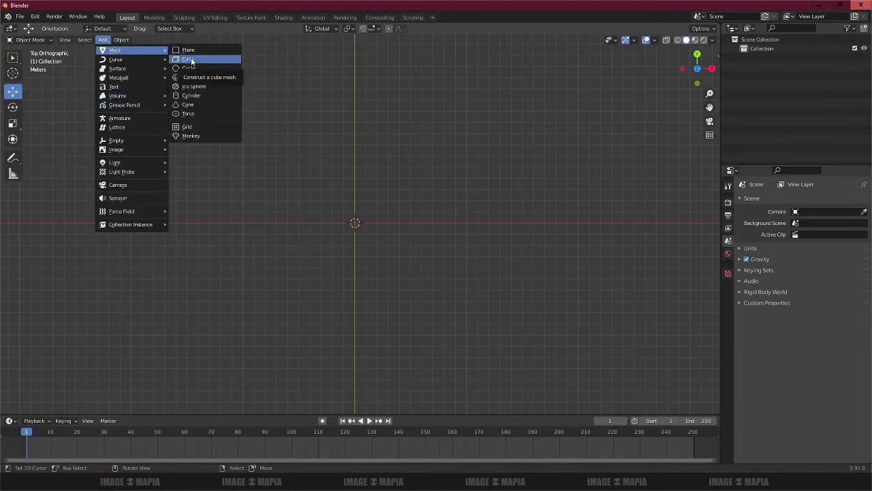
pyautogui.click(192, 60)
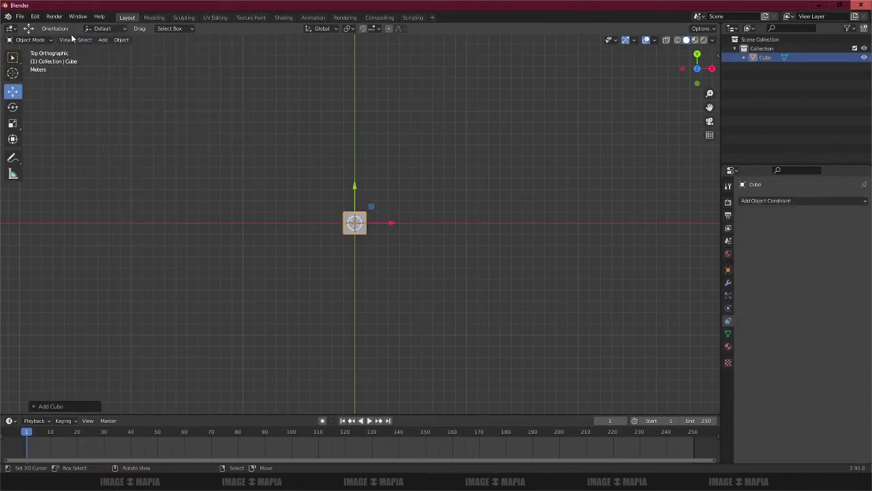
pyautogui.click(103, 40)
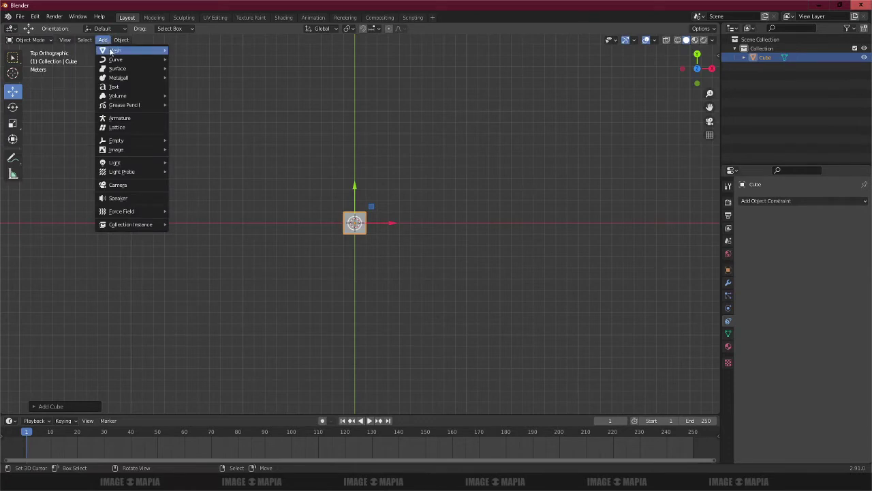
pyautogui.moveTo(116, 59)
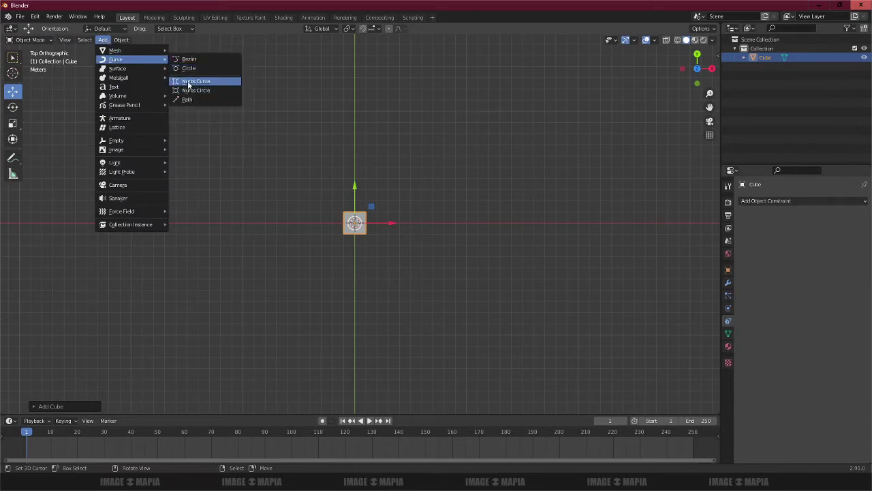
pyautogui.click(194, 71)
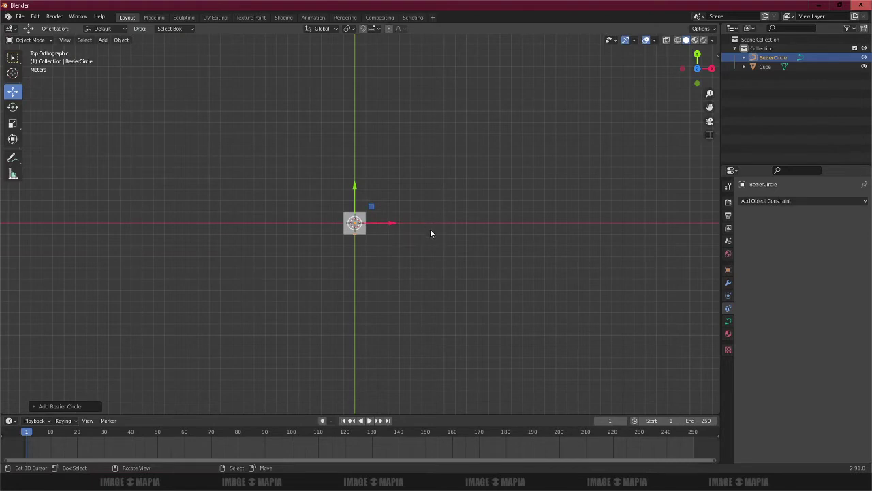
pyautogui.scroll(5, 370, 233)
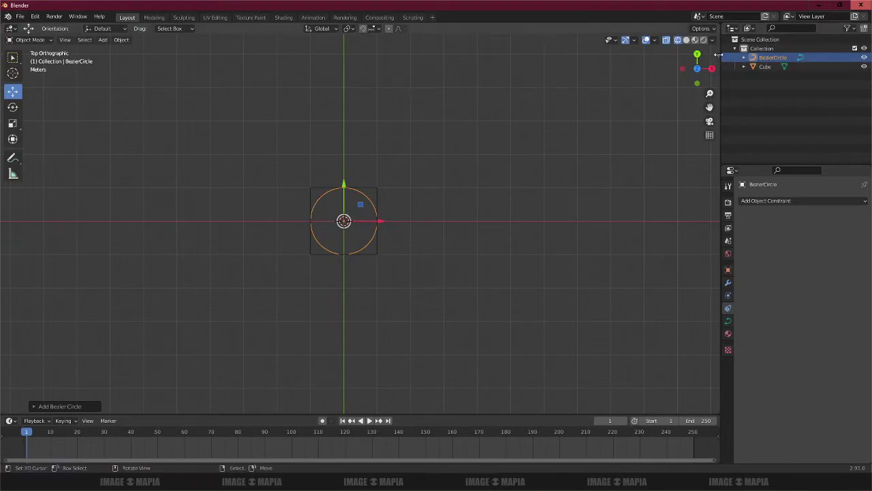
pyautogui.press('n')
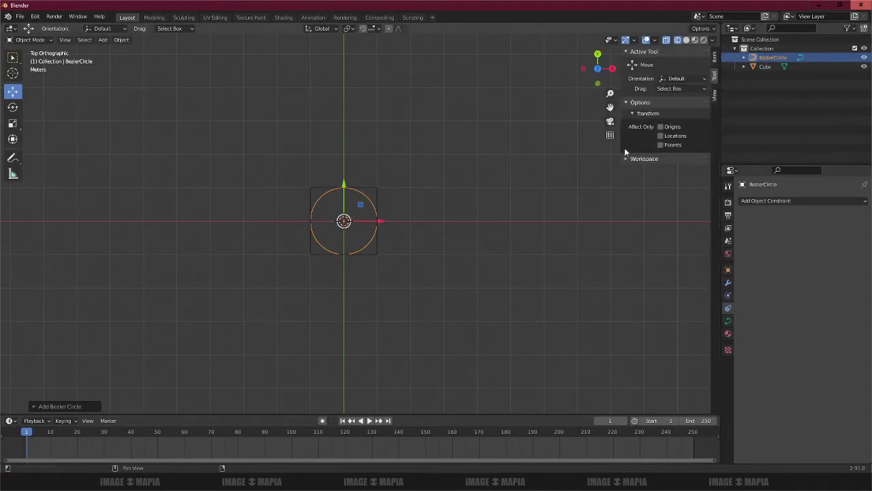
# - Set the Bezier circle's X, Y and Z scale to 10 in the Item tab, then select the cube
pyautogui.click(715, 94)
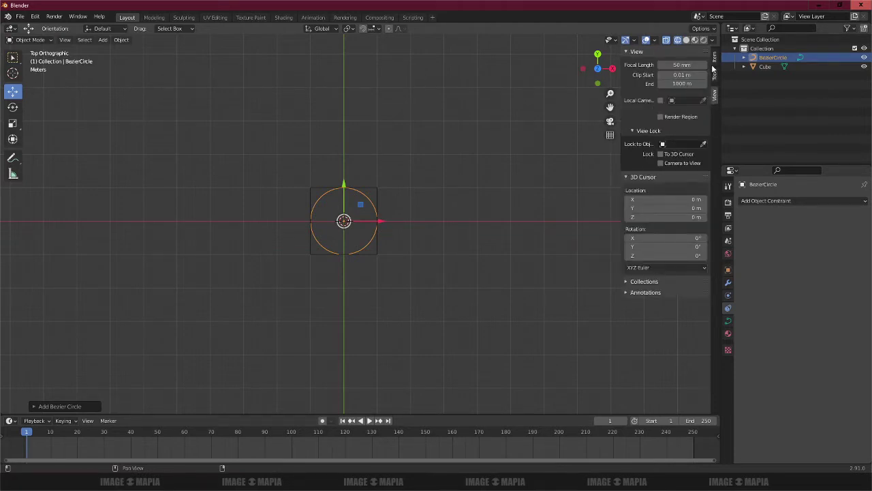
pyautogui.click(715, 60)
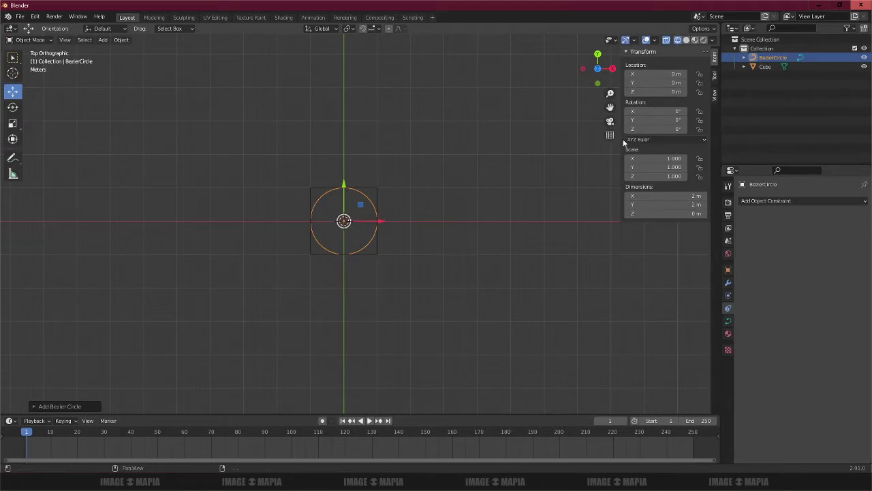
pyautogui.click(634, 159)
pyautogui.write('0')
pyautogui.press('Tab')
pyautogui.write('10')
pyautogui.press('Tab')
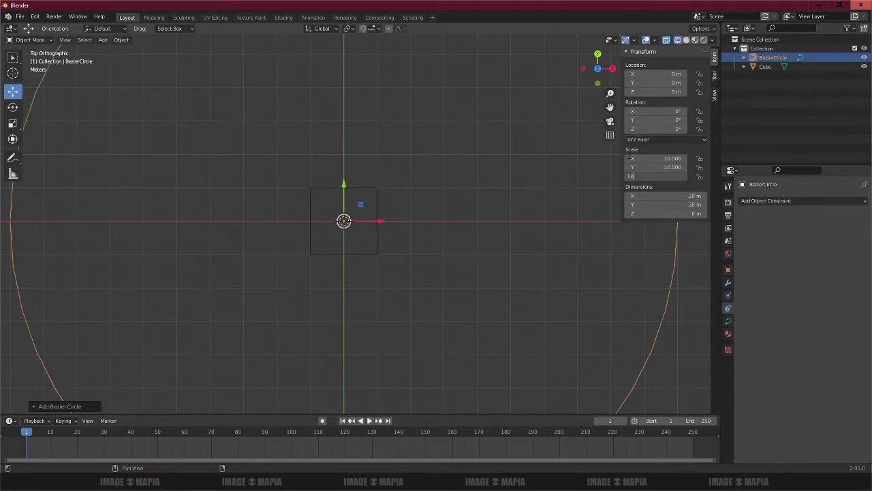
pyautogui.press('Return')
pyautogui.scroll(-5, 415, 170)
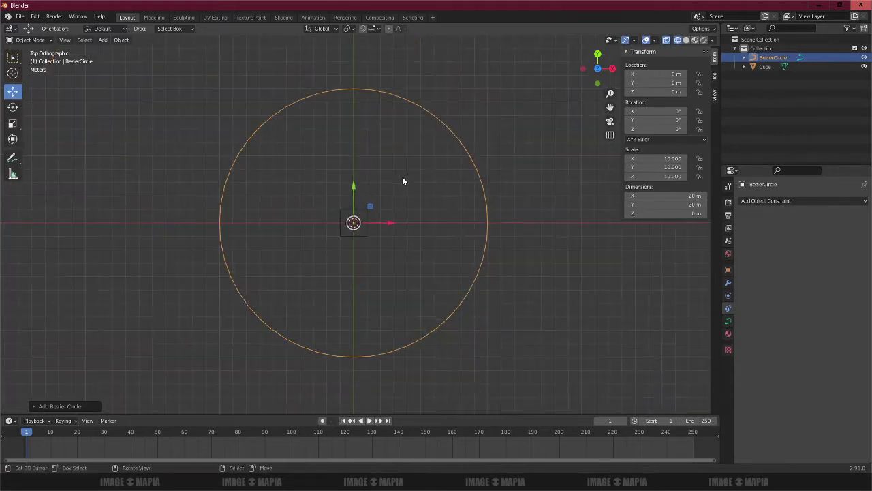
pyautogui.scroll(1, 344, 184)
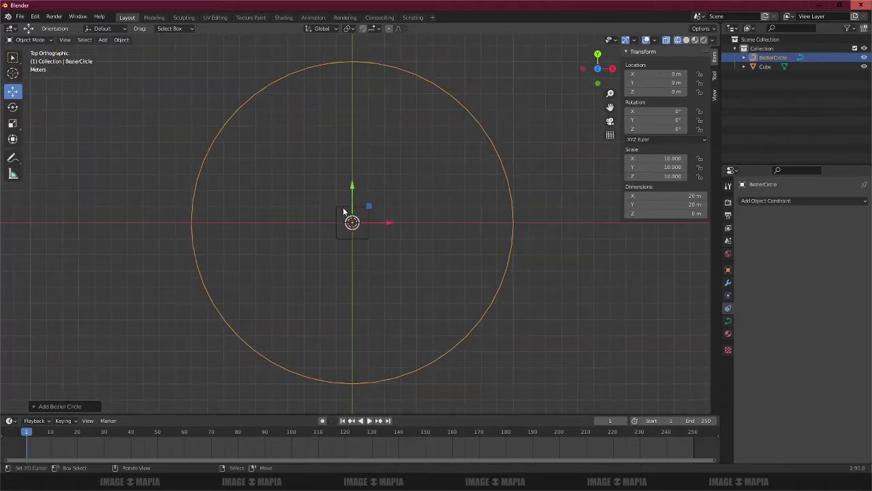
pyautogui.click(343, 210)
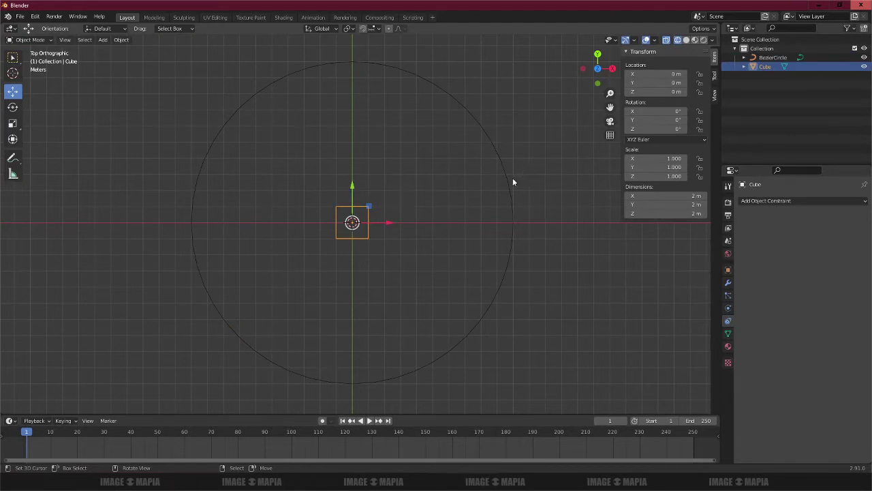
# - Move the cube to Location Y 10 m in the Item tab
pyautogui.keyDown('shift'); pyautogui.scroll(3, 363, 193); pyautogui.keyUp('shift')
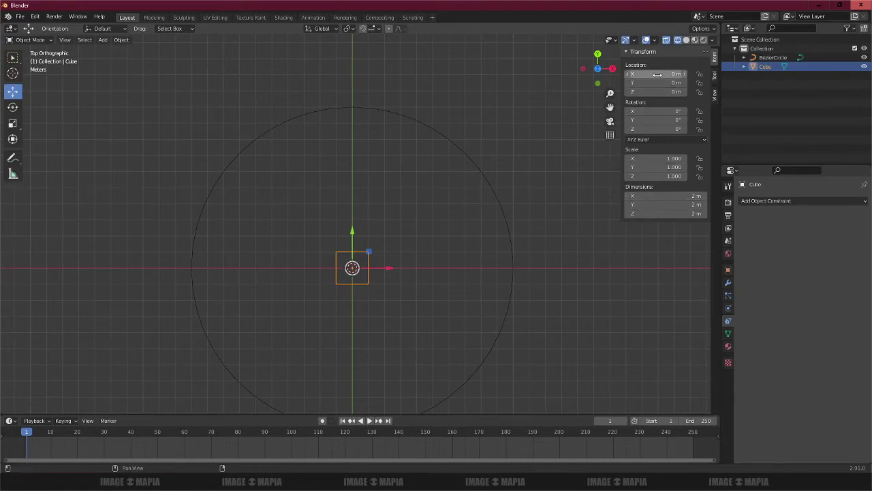
pyautogui.moveTo(658, 74); pyautogui.dragTo(686, 85)
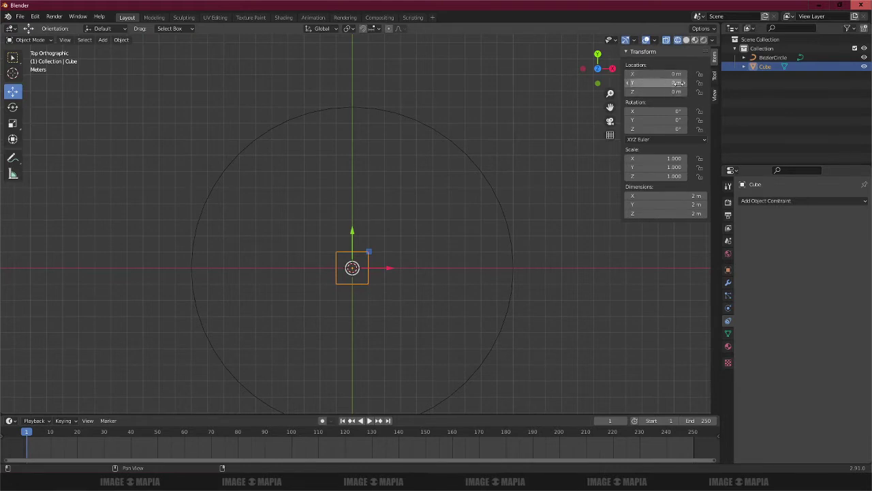
pyautogui.click(685, 85)
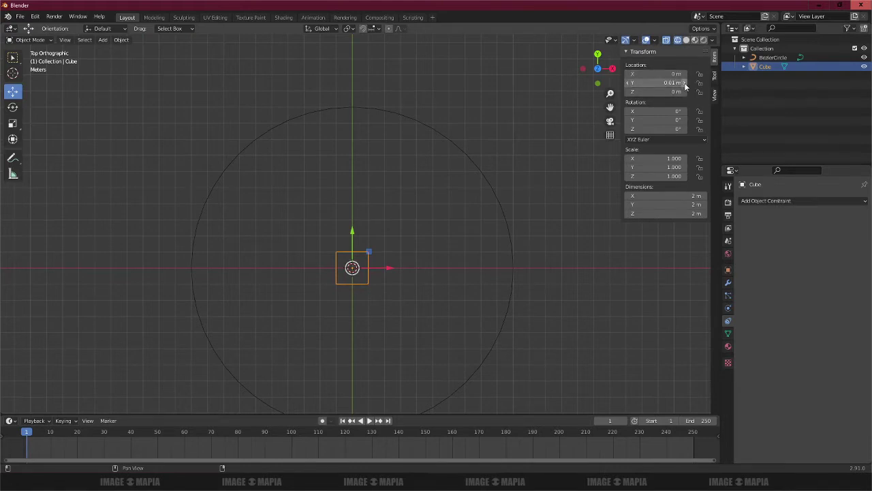
pyautogui.click(670, 82)
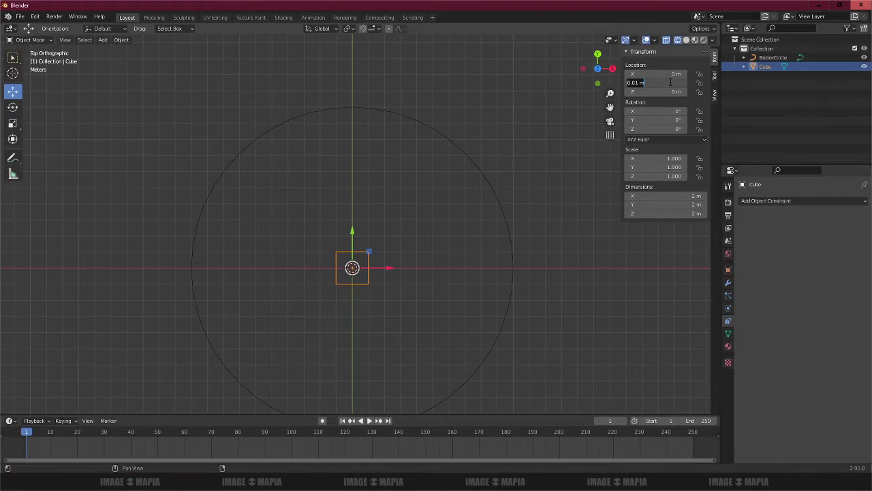
pyautogui.write('1')
pyautogui.press('Return')
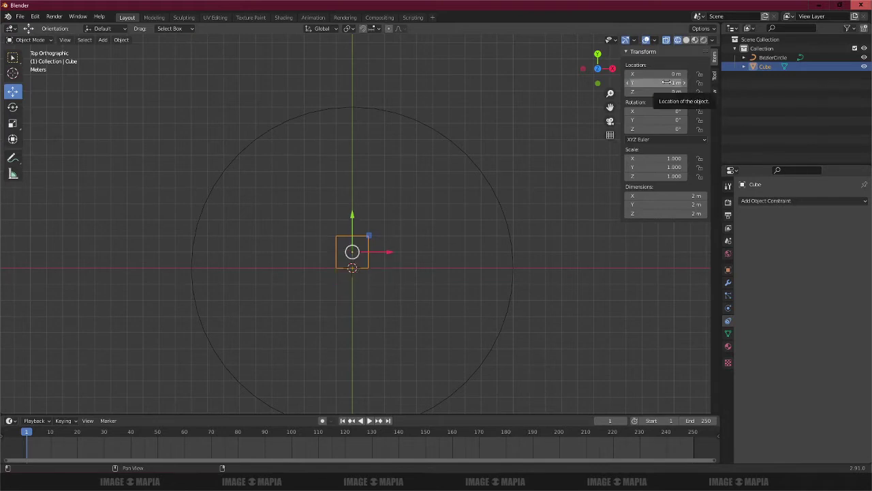
pyautogui.click(666, 83)
pyautogui.write('10')
pyautogui.press('Return')
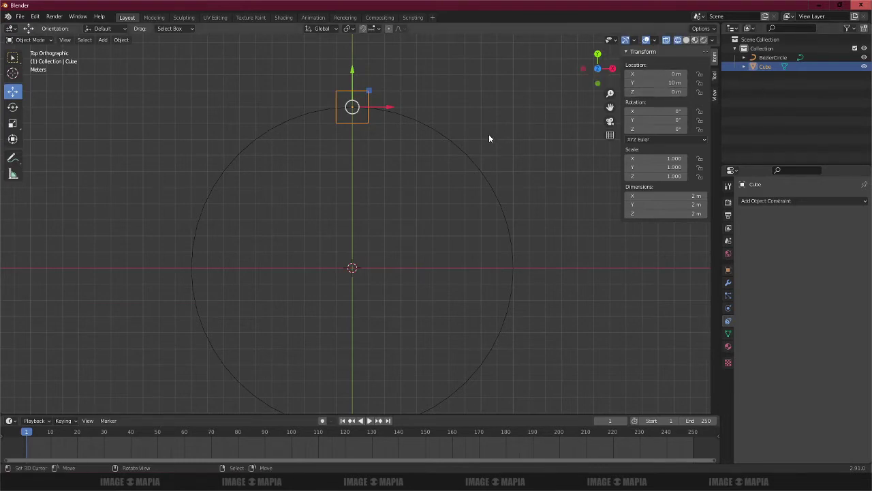
# - Check the Bezier circle's values, reselect the cube and switch to the Notepad notes
pyautogui.press('n')
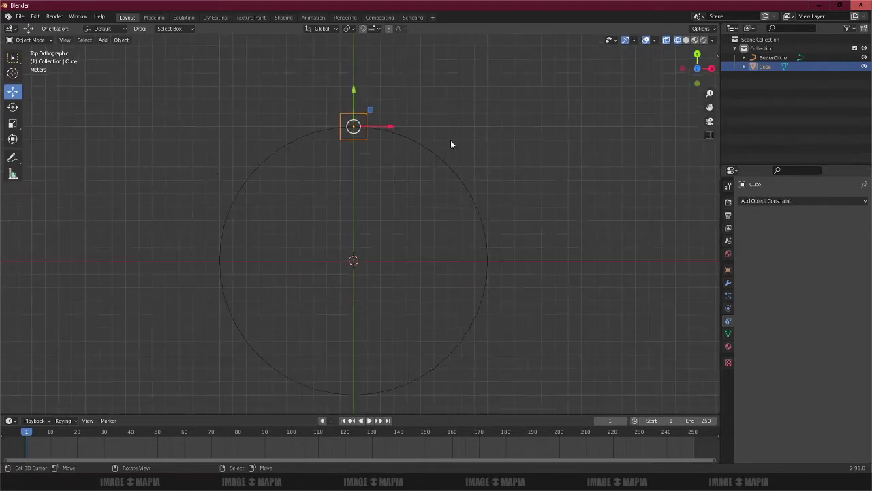
pyautogui.press('n')
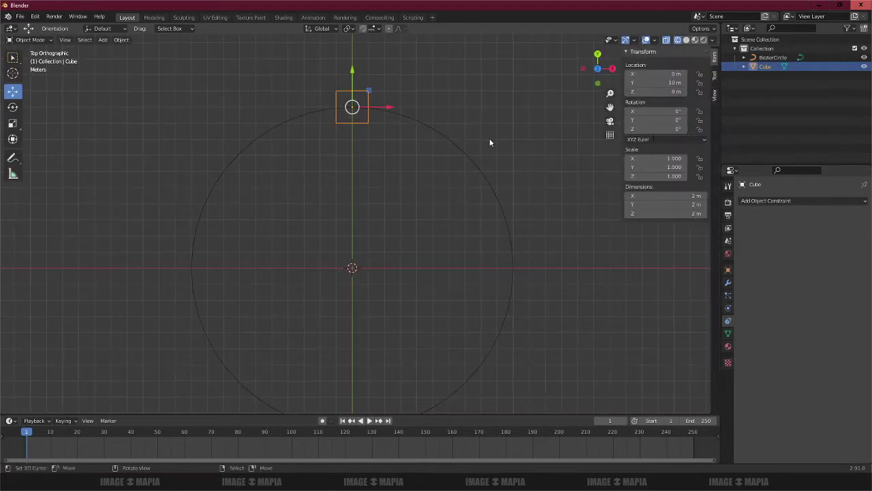
pyautogui.click(446, 139)
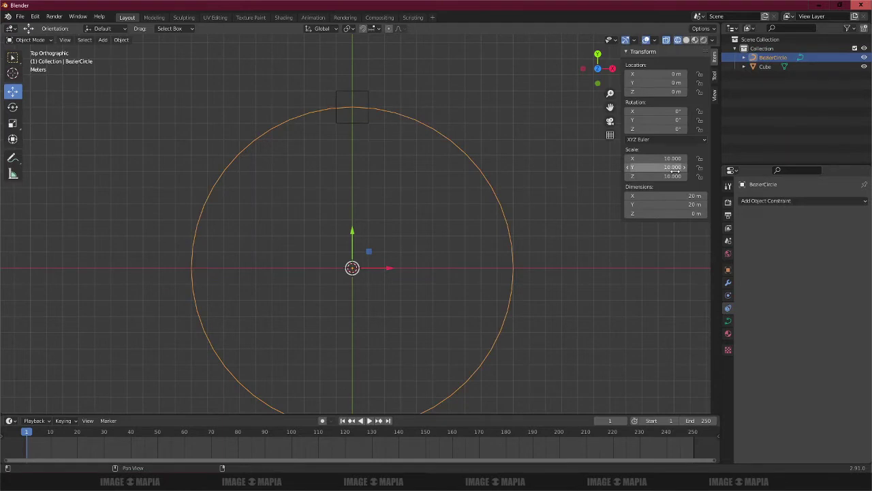
pyautogui.click(365, 92)
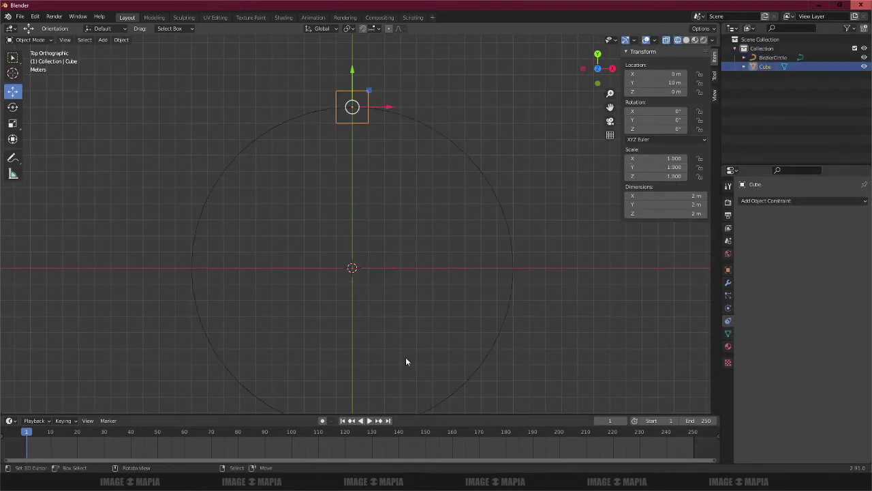
pyautogui.hotkey('alt', 'Tab')
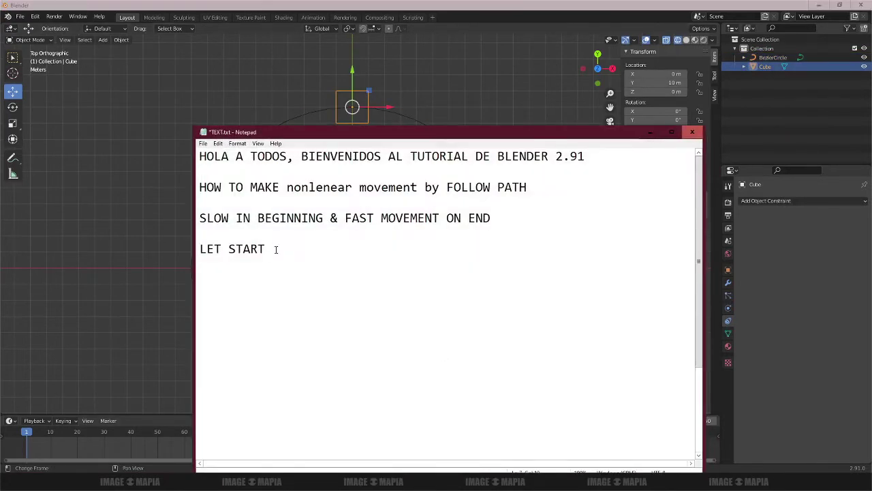
# - Add the note '10MT. FROM WORLD ORIGINE' on a new line under LET START
pyautogui.press('Return')
pyautogui.write('10')
pyautogui.write('M')
pyautogui.write(' FROM ')
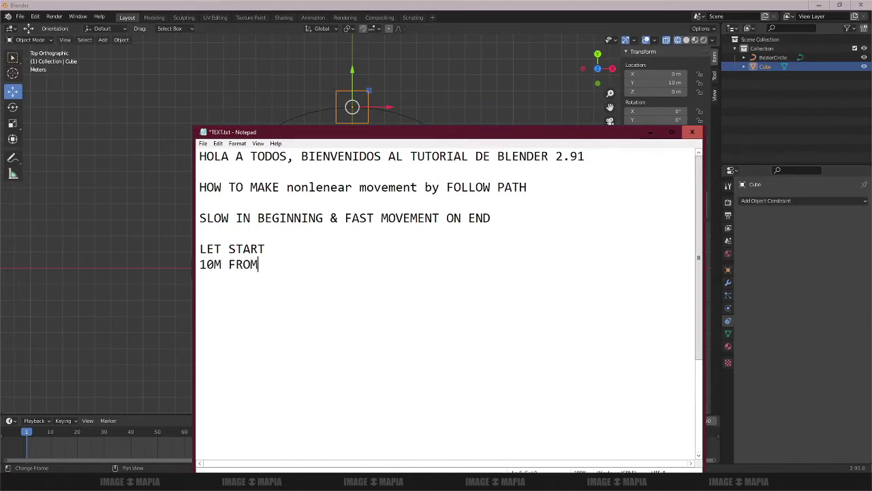
pyautogui.write('WORLD ')
pyautogui.write('ORIGINE')
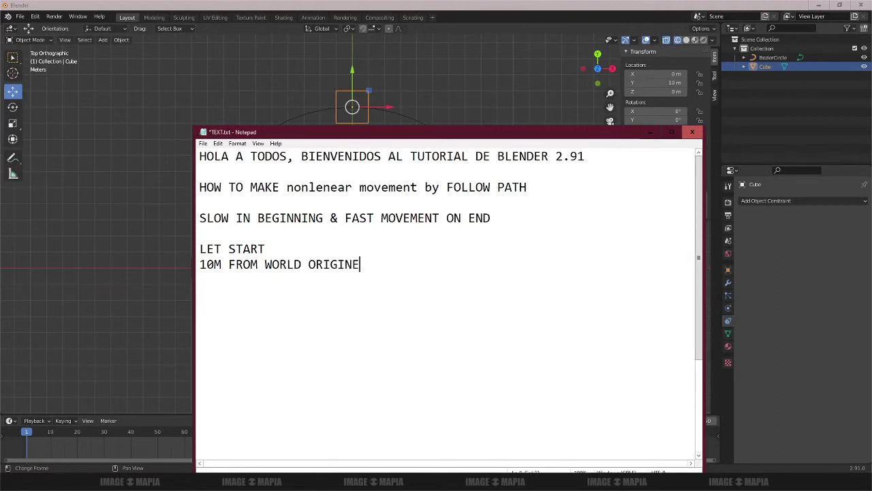
pyautogui.press('Return')
pyautogui.click(224, 265)
pyautogui.write('T')
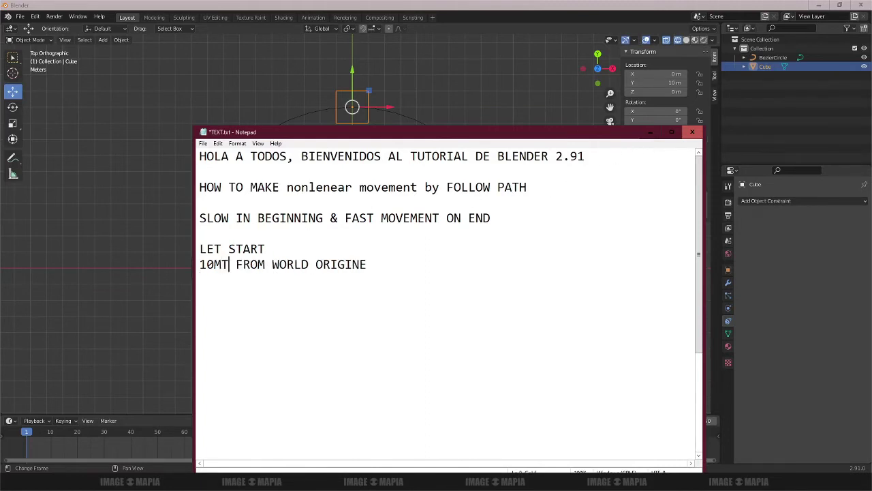
pyautogui.write('.')
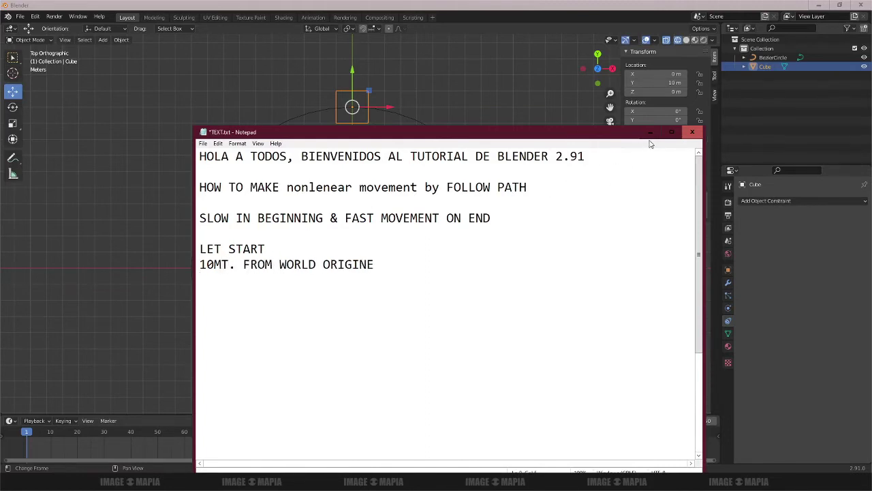
# - Return to Blender, hide the transform sidebar and widen the Properties editor
pyautogui.click(648, 132)
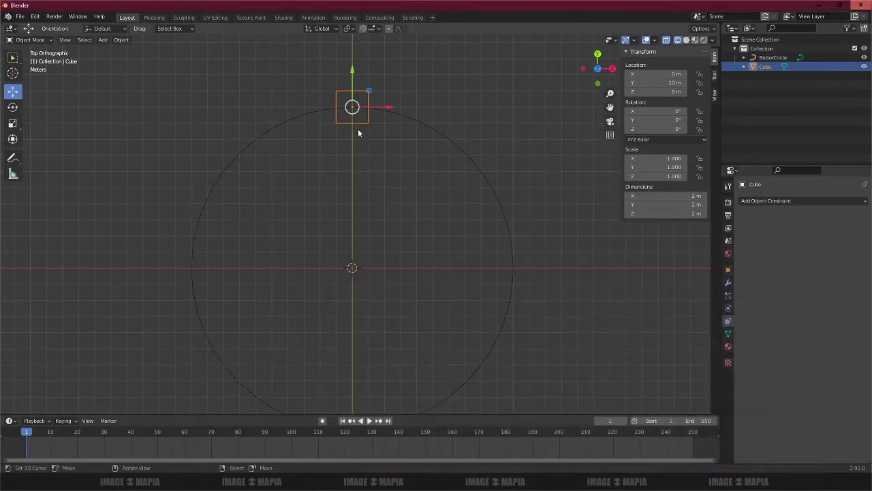
pyautogui.press('n')
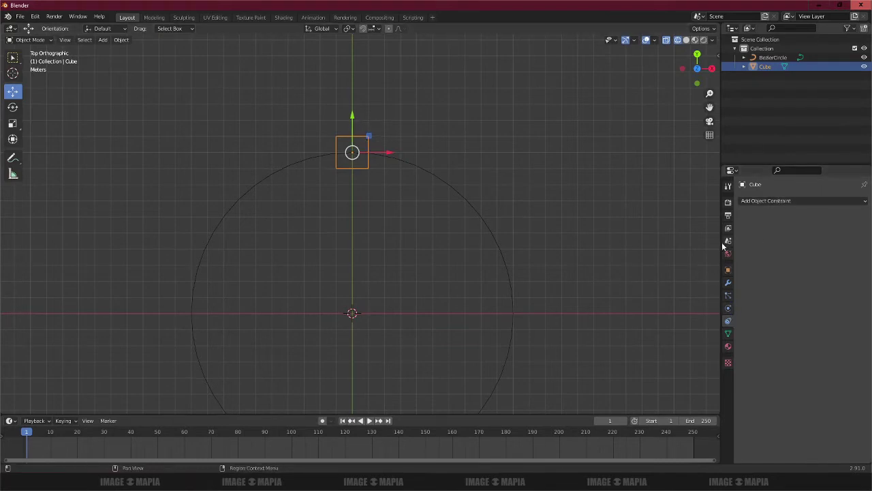
pyautogui.moveTo(721, 246); pyautogui.dragTo(552, 246)
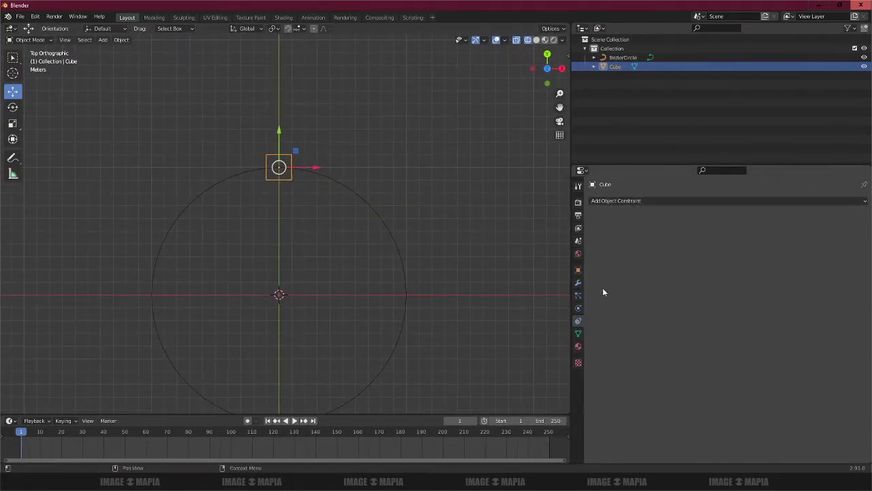
# - Add a Follow Path constraint to the cube from Object Constraints
pyautogui.click(578, 281)
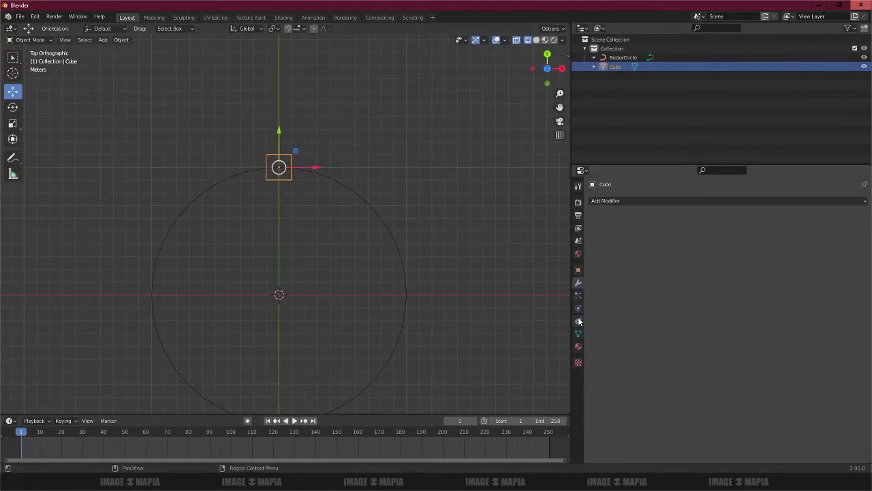
pyautogui.click(579, 322)
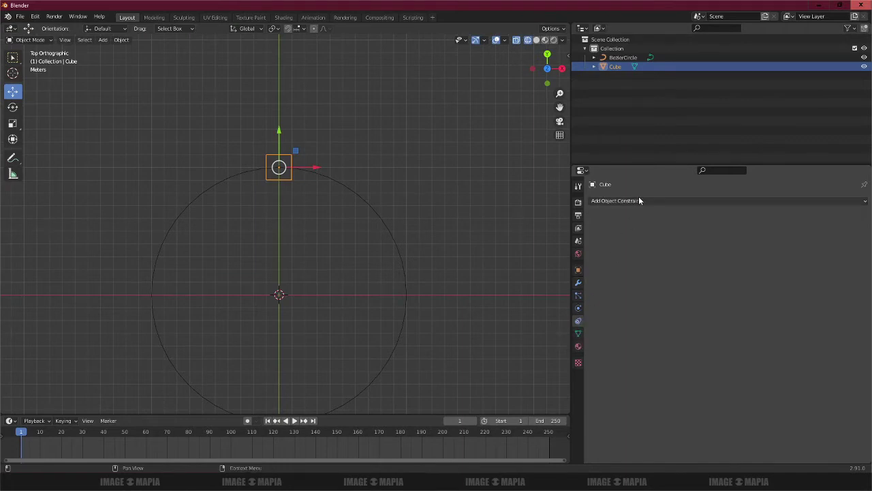
pyautogui.click(638, 199)
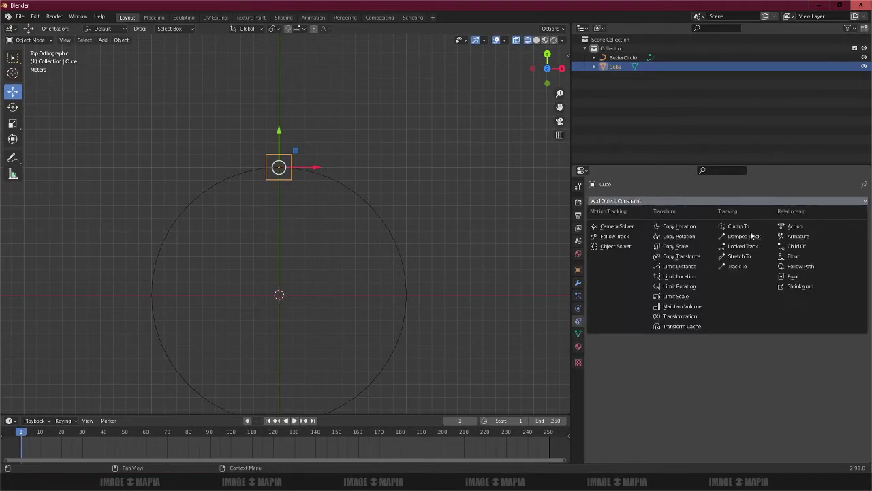
pyautogui.click(803, 266)
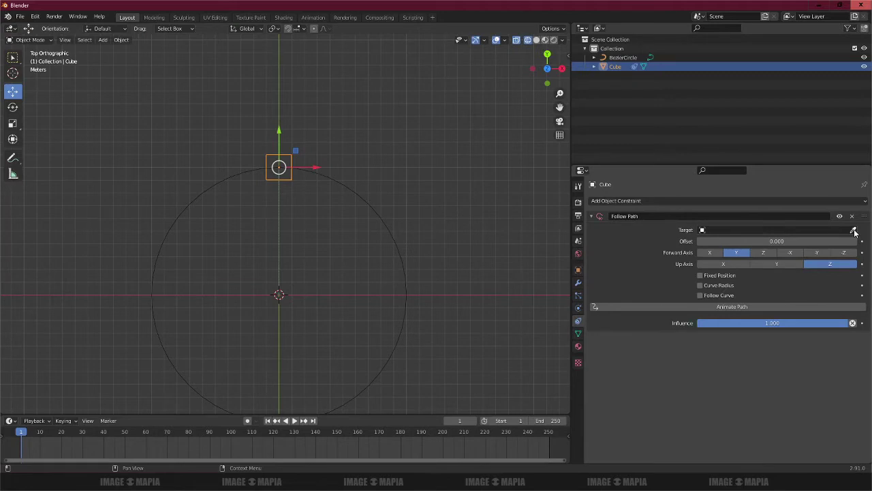
pyautogui.click(809, 230)
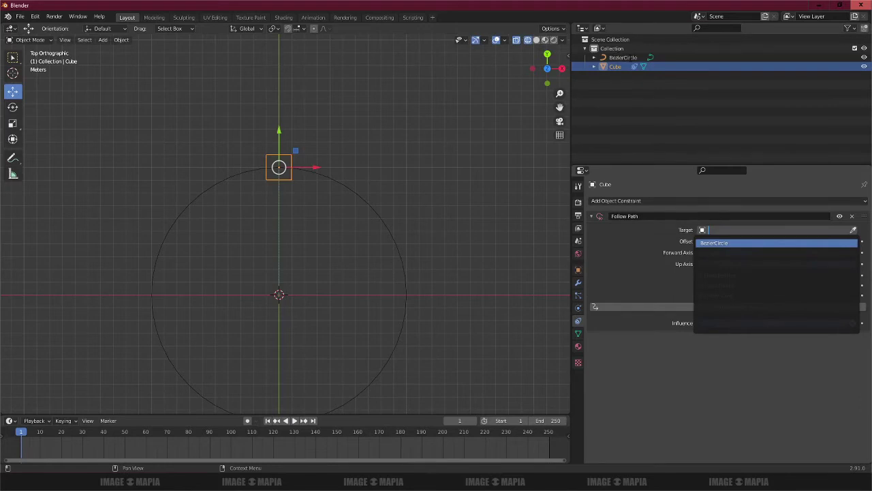
# - Rename the Bezier circle to 'FOLOW PATH'
pyautogui.click(715, 243)
pyautogui.doubleClick(623, 57)
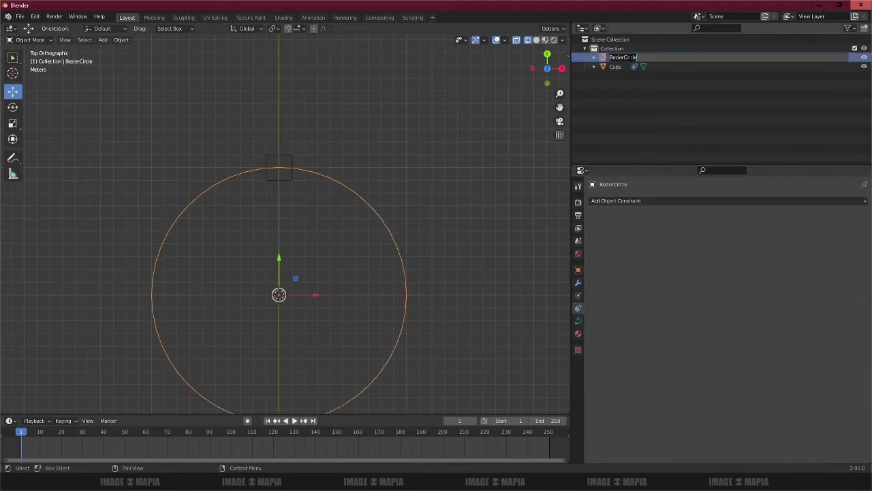
pyautogui.write('FOLOW PATH')
pyautogui.press('Return')
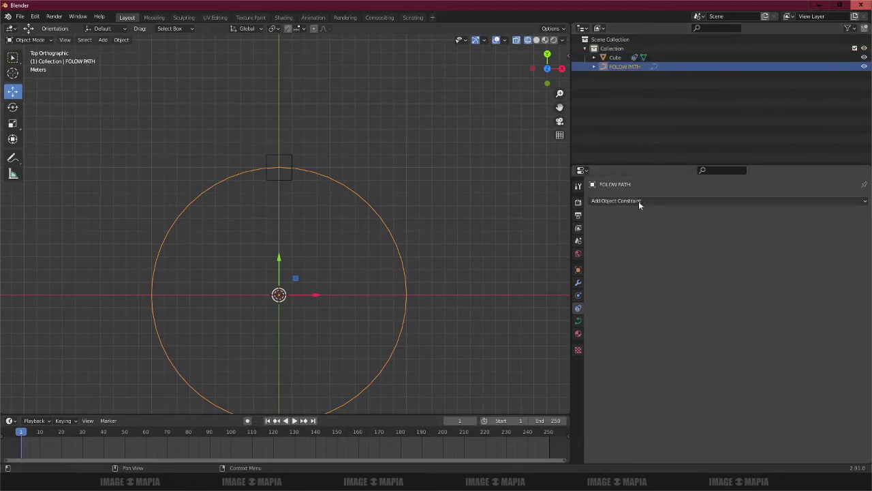
# - Set FOLOW PATH as the target of the cube's Follow Path constraint
pyautogui.click(287, 161)
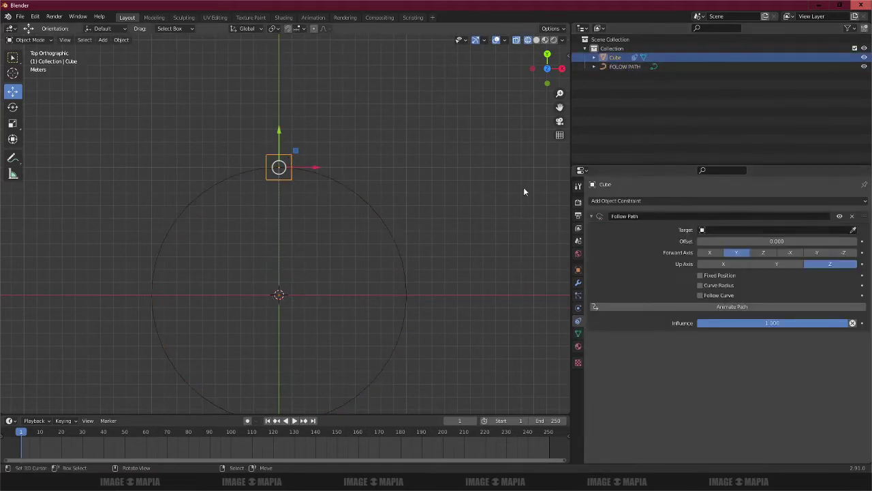
pyautogui.click(759, 230)
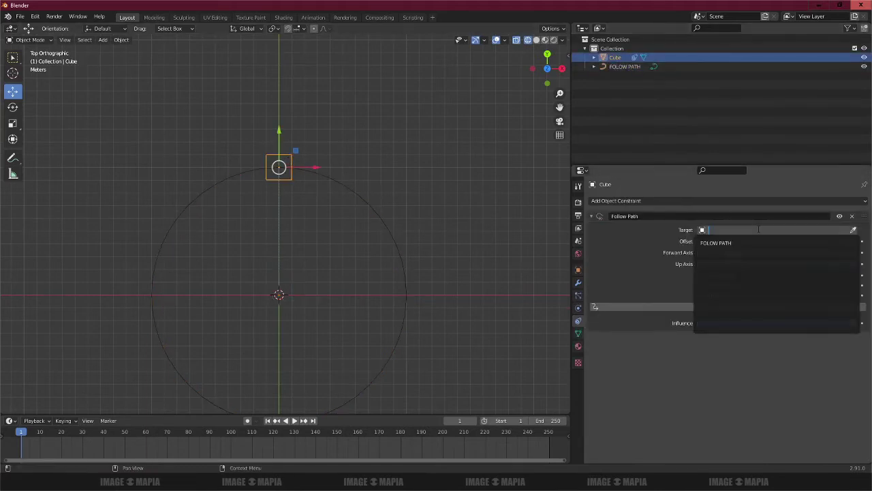
pyautogui.click(723, 244)
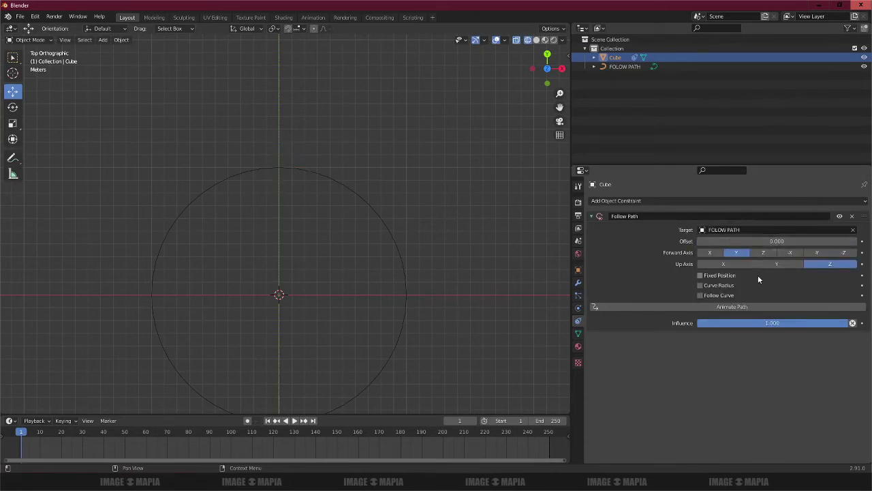
# - Enable Follow Curve and drag the cube along X toward the Y axis on the circle
pyautogui.click(701, 296)
pyautogui.scroll(-5, 311, 279)
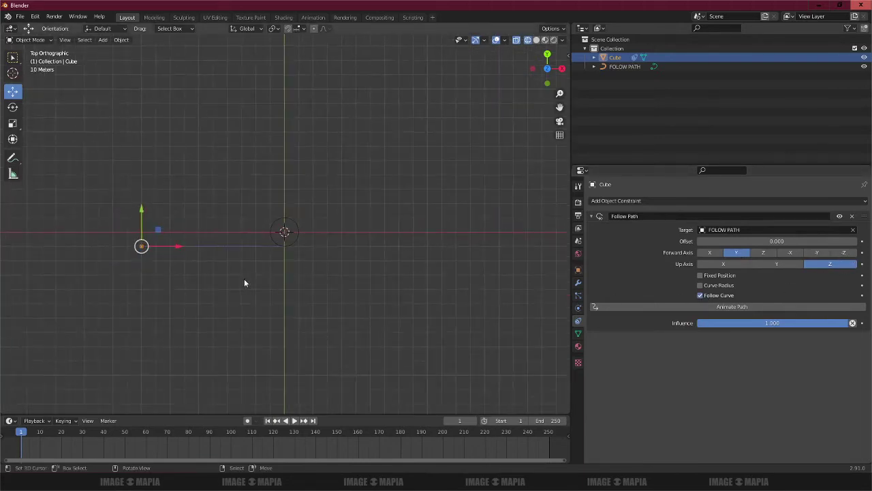
pyautogui.scroll(1, 198, 265)
pyautogui.scroll(2, 102, 250)
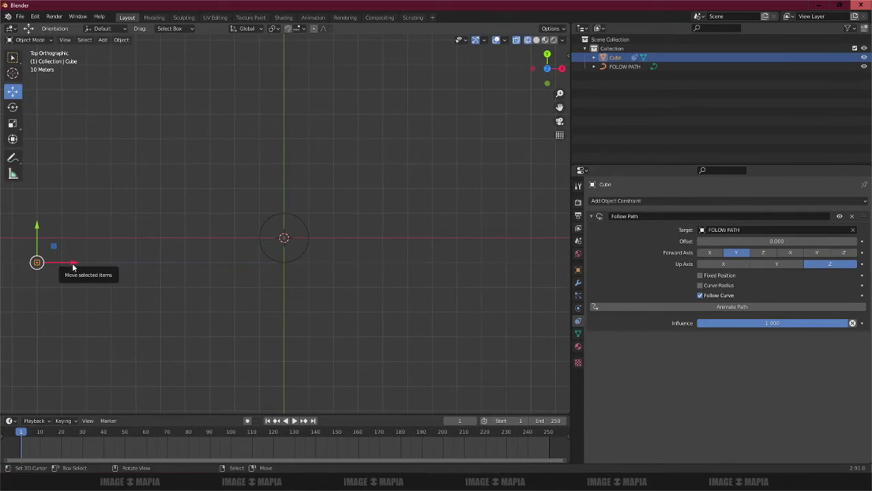
pyautogui.moveTo(73, 267)
pyautogui.mouseDown()
pyautogui.moveTo(109, 266)
pyautogui.moveTo(95, 265)
pyautogui.mouseUp()
pyautogui.scroll(3, 263, 276)
pyautogui.keyDown('shift'); pyautogui.scroll(-2, 293, 272); pyautogui.keyUp('shift')
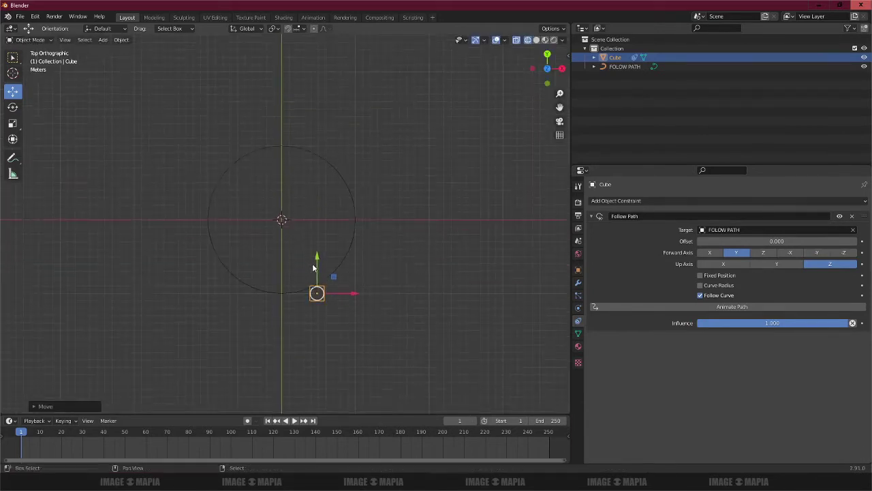
pyautogui.keyDown('shift'); pyautogui.scroll(-4, 315, 258); pyautogui.keyUp('shift')
pyautogui.scroll(1, 311, 227)
pyautogui.scroll(2, 311, 226)
pyautogui.scroll(2, 311, 223)
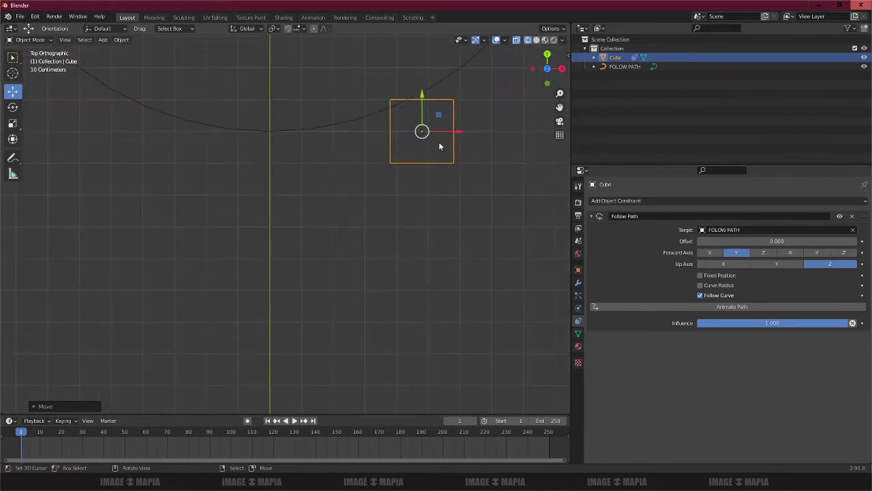
pyautogui.moveTo(457, 135); pyautogui.dragTo(442, 131)
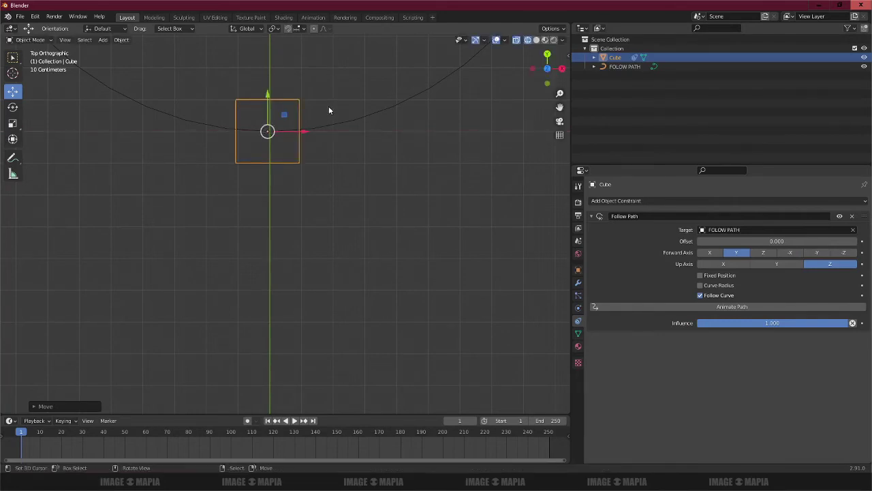
# - Fine-tune the cube's X position until it lines up with the Y axis at the circle's bottom
pyautogui.press('g')
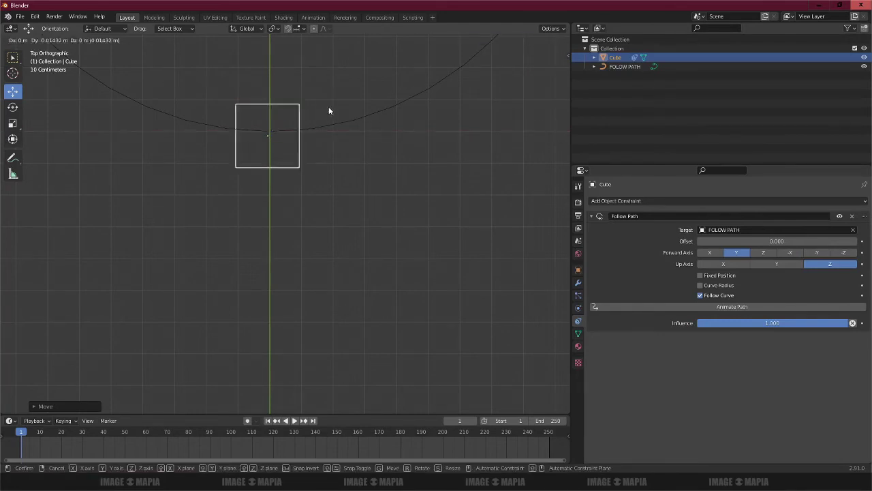
pyautogui.rightClick(331, 111)
pyautogui.scroll(3, 266, 129)
pyautogui.keyDown('shift'); pyautogui.scroll(3, 253, 127); pyautogui.keyUp('shift')
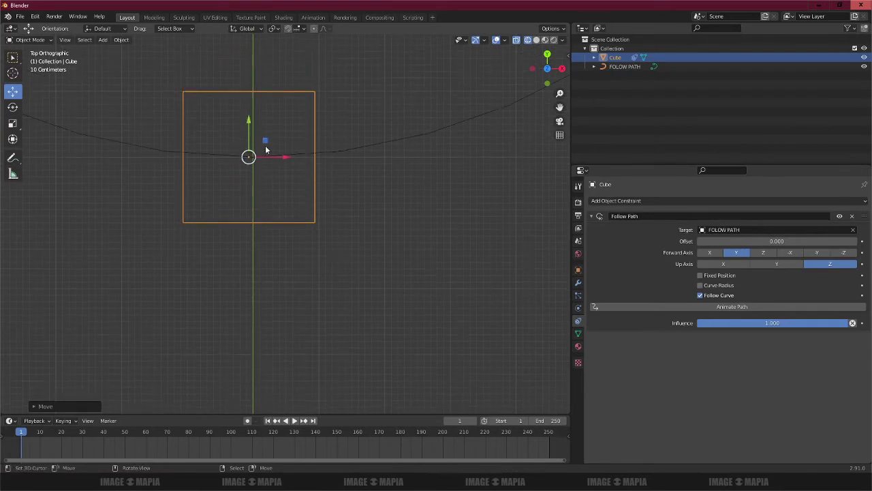
pyautogui.moveTo(282, 156); pyautogui.dragTo(287, 156)
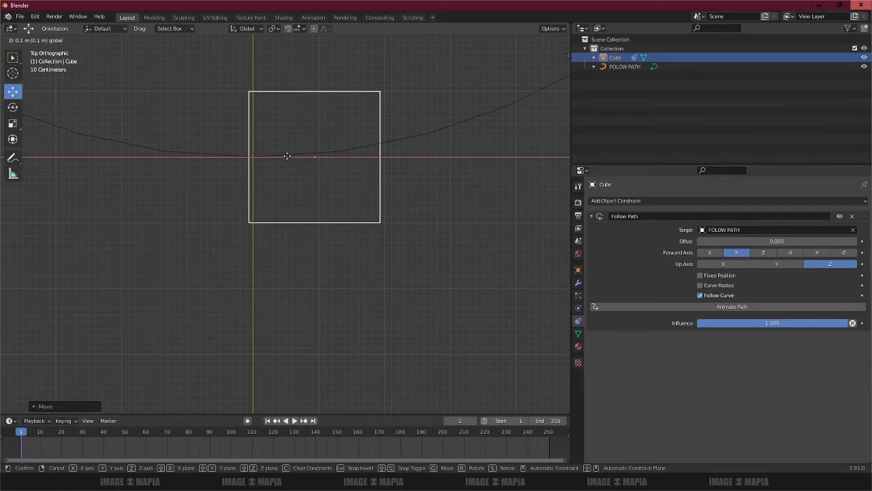
pyautogui.moveTo(287, 156); pyautogui.dragTo(287, 156)
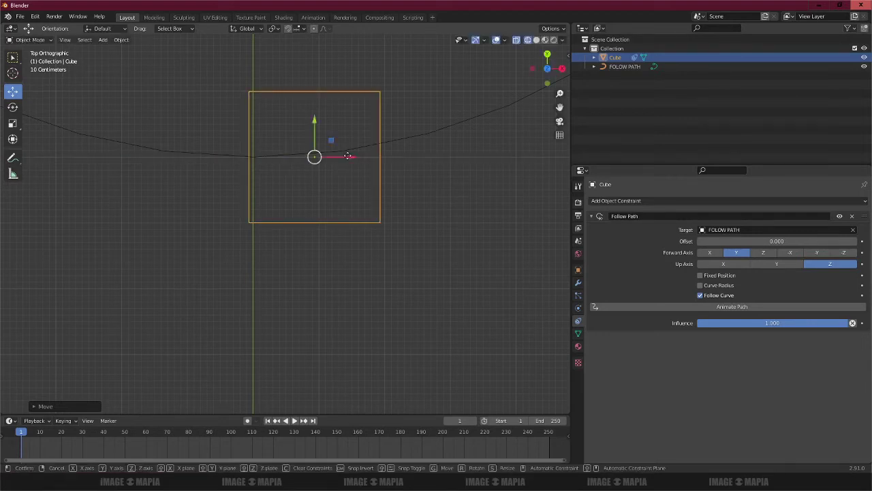
pyautogui.moveTo(346, 157); pyautogui.dragTo(341, 156)
pyautogui.scroll(-1, 369, 156)
pyautogui.scroll(-3, 377, 158)
pyautogui.scroll(-7, 386, 164)
pyautogui.scroll(-1, 386, 165)
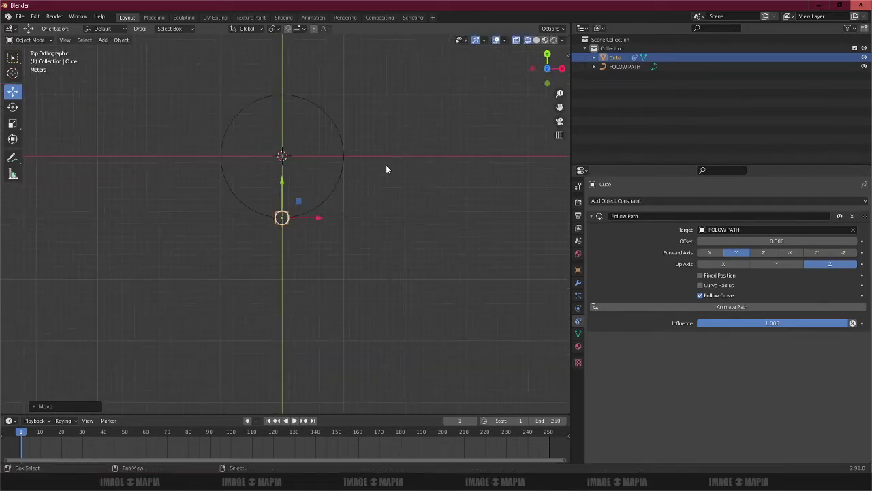
pyautogui.keyDown('shift'); pyautogui.scroll(2, 385, 165); pyautogui.keyUp('shift')
# - Reset the cube's Follow Path offset to 0.000 at the circle's bottom and heighten the timeline
pyautogui.moveTo(777, 242)
pyautogui.mouseDown()
pyautogui.moveTo(743, 242)
pyautogui.moveTo(830, 252)
pyautogui.mouseUp()
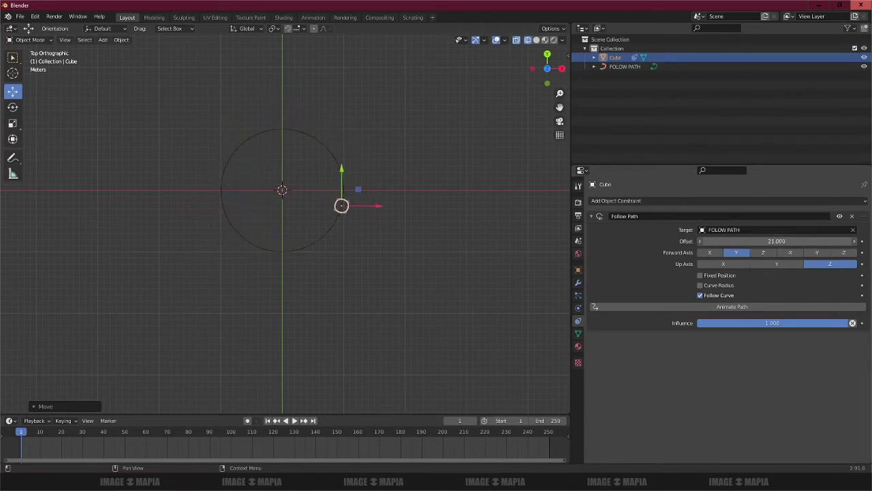
pyautogui.click(777, 241)
pyautogui.write('0')
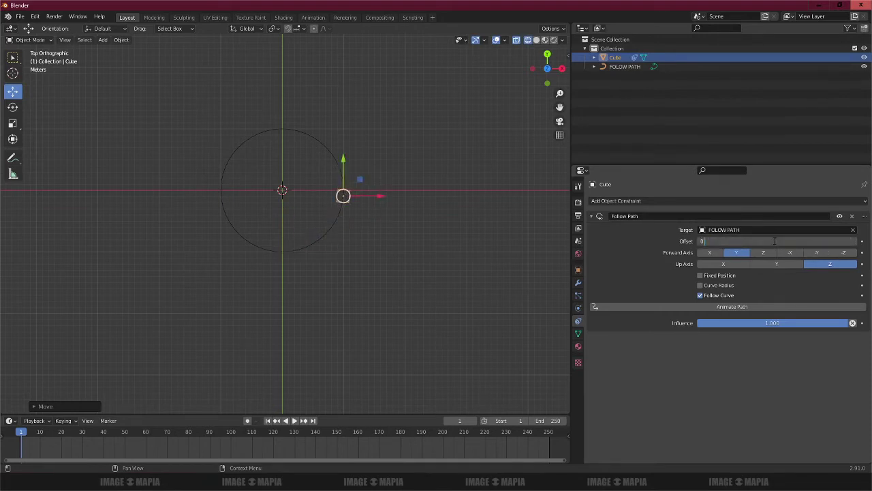
pyautogui.press('Return')
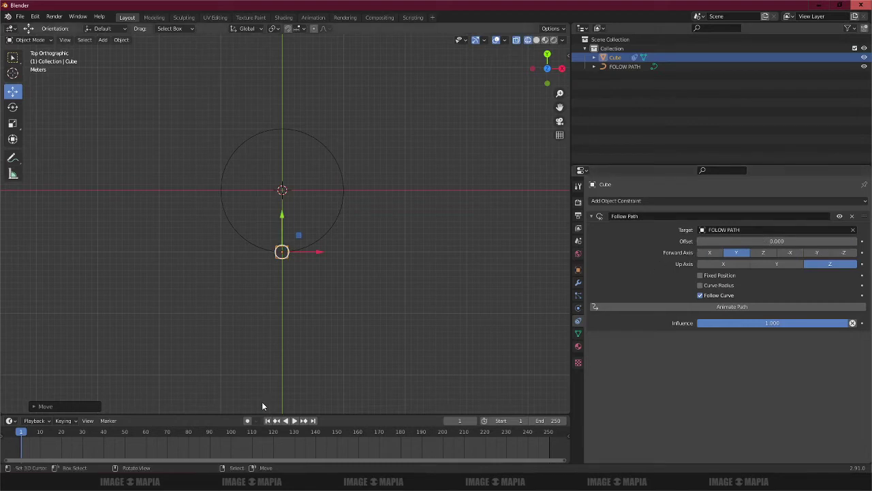
pyautogui.moveTo(319, 412); pyautogui.dragTo(335, 308)
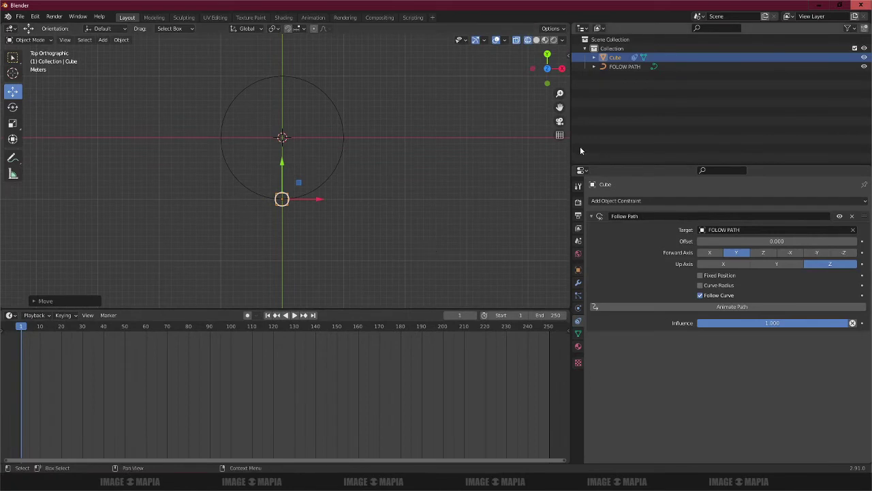
# - Insert a keyframe for the Follow Path Offset value 0.000 at frame 1
pyautogui.moveTo(570, 144)
pyautogui.mouseDown()
pyautogui.moveTo(755, 143)
pyautogui.moveTo(729, 162)
pyautogui.mouseUp()
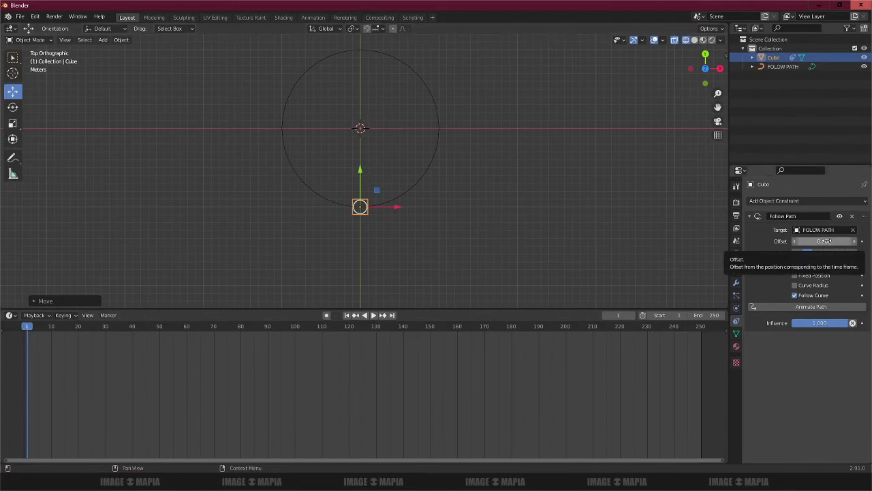
pyautogui.rightClick(827, 241)
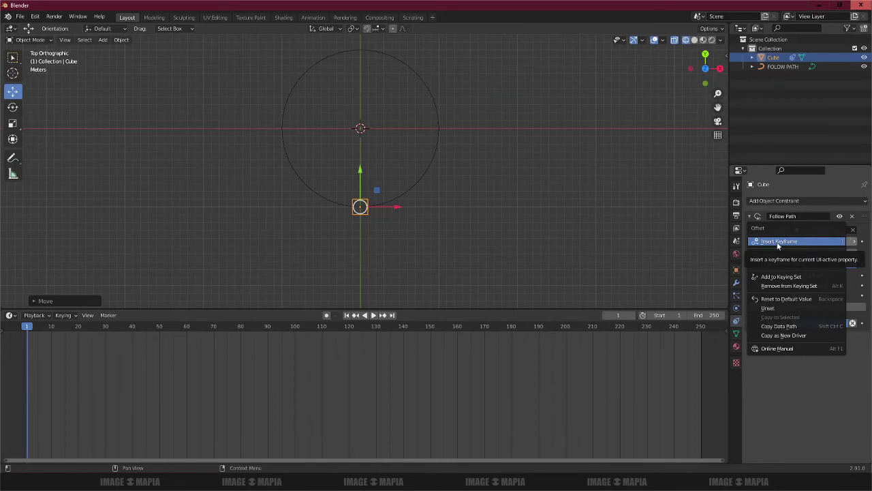
pyautogui.click(778, 242)
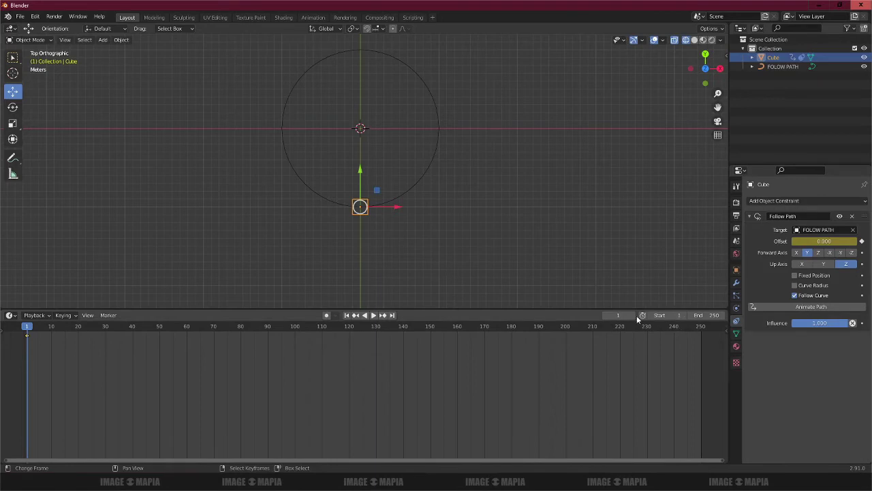
pyautogui.click(609, 315)
# - Go to frame 250 and enter a new Follow Path Offset value of -230
pyautogui.write('50')
pyautogui.press('Return')
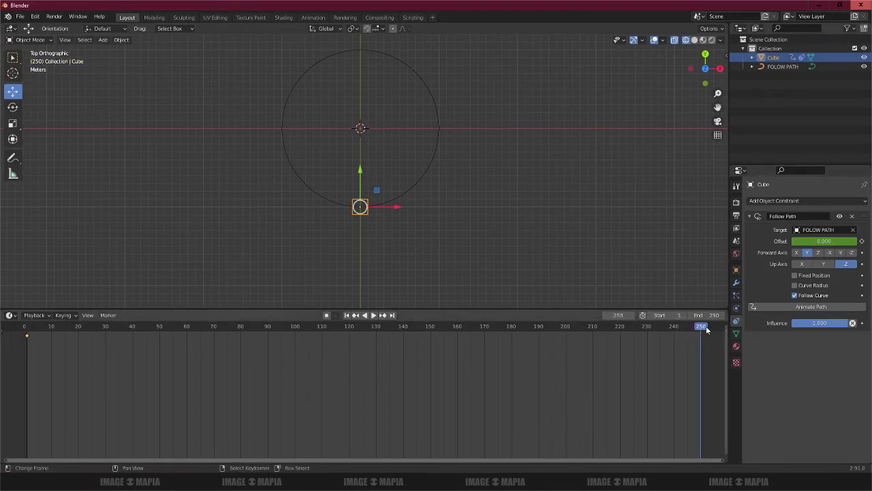
pyautogui.click(825, 240)
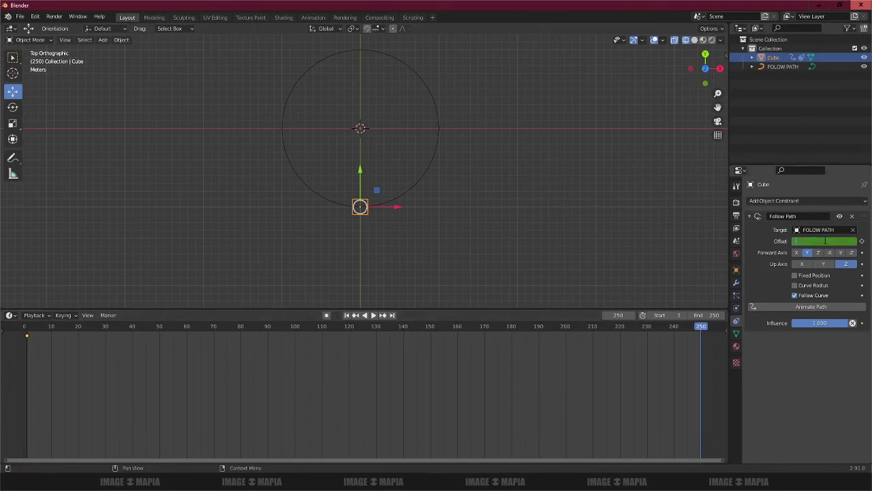
pyautogui.write('-250')
pyautogui.press('Return')
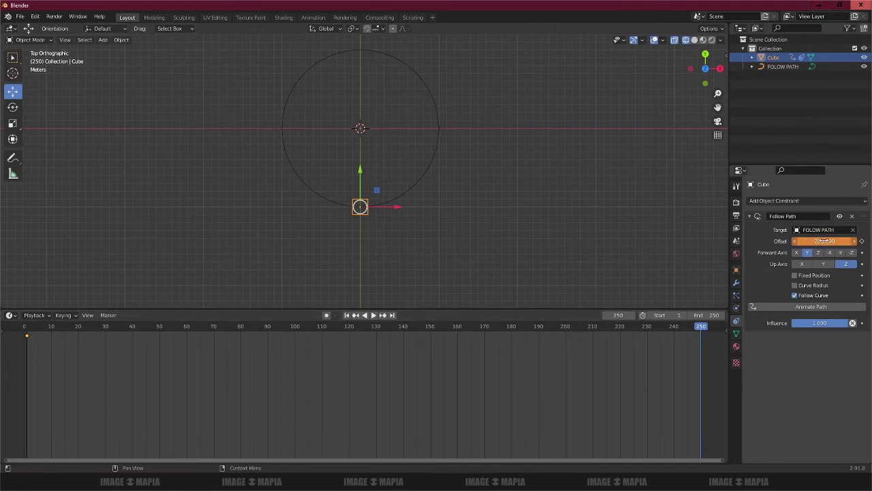
# - Keyframe the Offset at frame 250, then scrub back and play the animation
pyautogui.rightClick(825, 241)
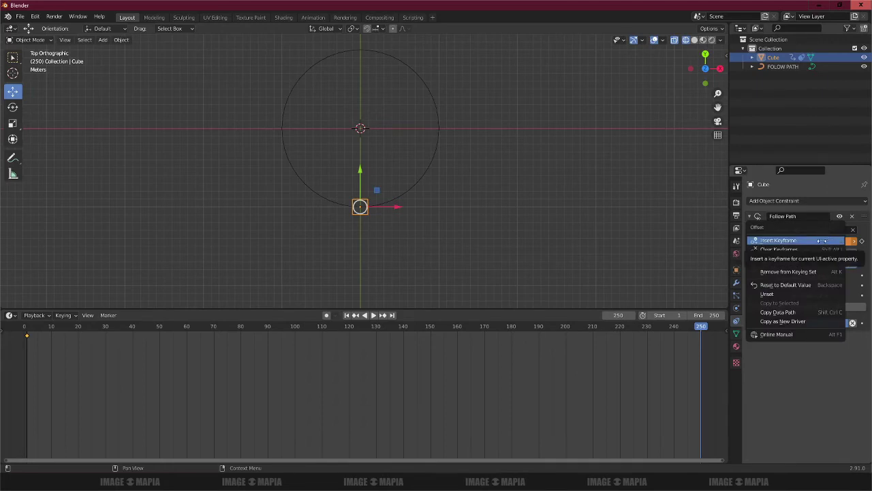
pyautogui.click(789, 240)
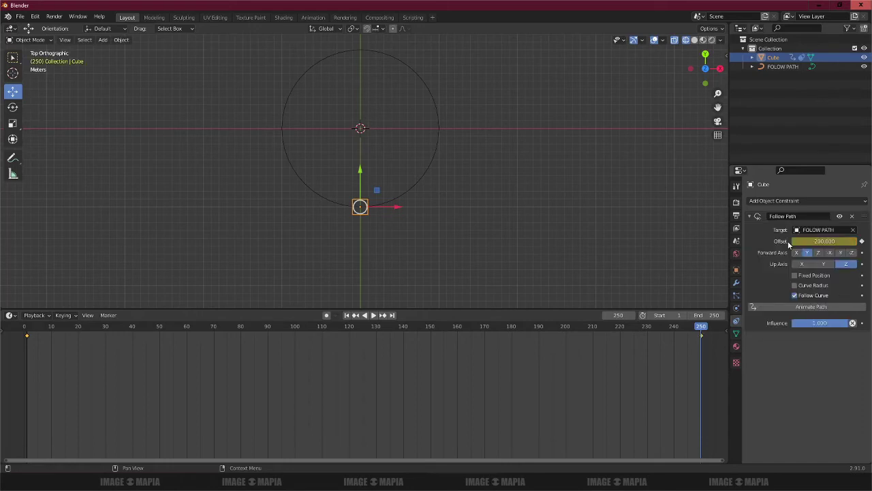
pyautogui.moveTo(698, 331); pyautogui.dragTo(27, 328)
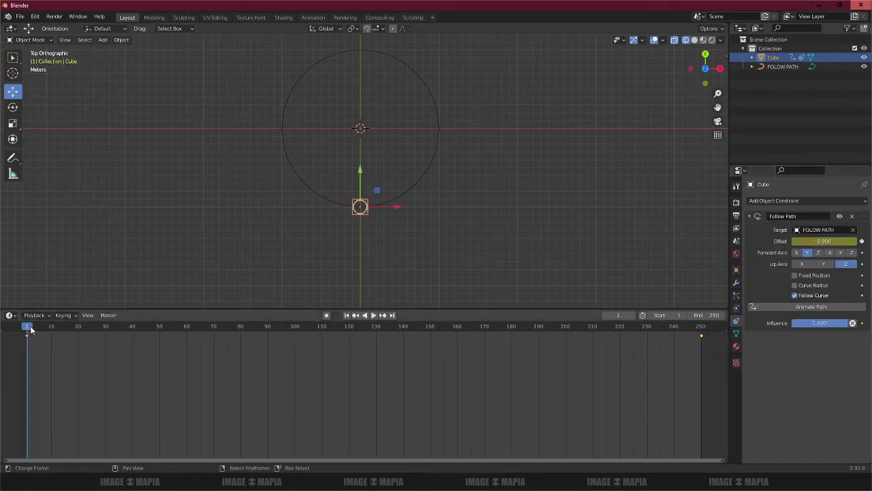
pyautogui.click(373, 316)
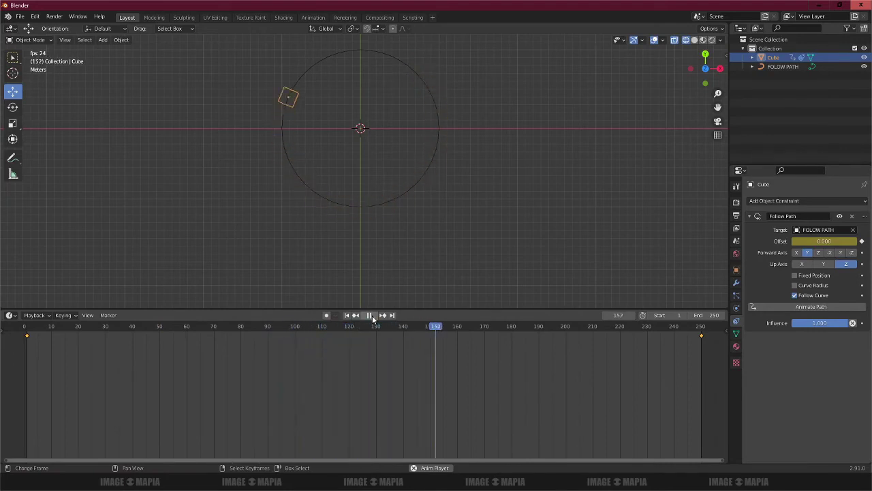
# - Stop playback at frame 1 and make the timeline area much taller
pyautogui.click(372, 315)
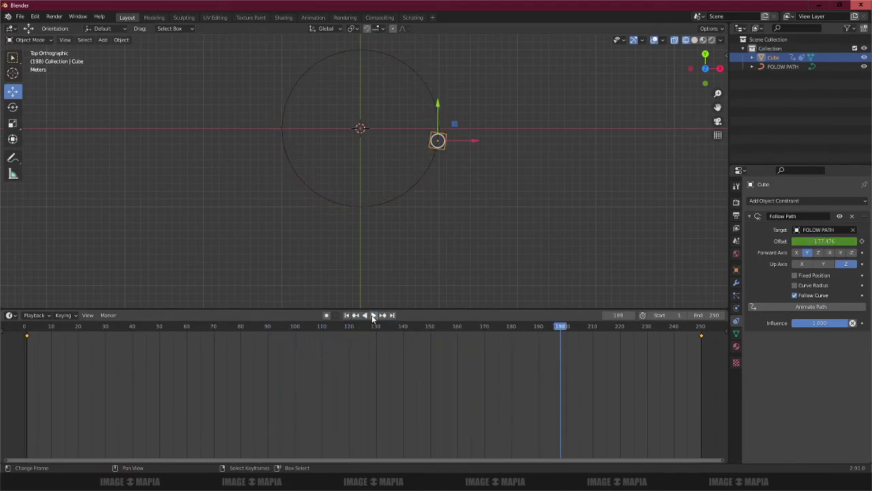
pyautogui.click(350, 316)
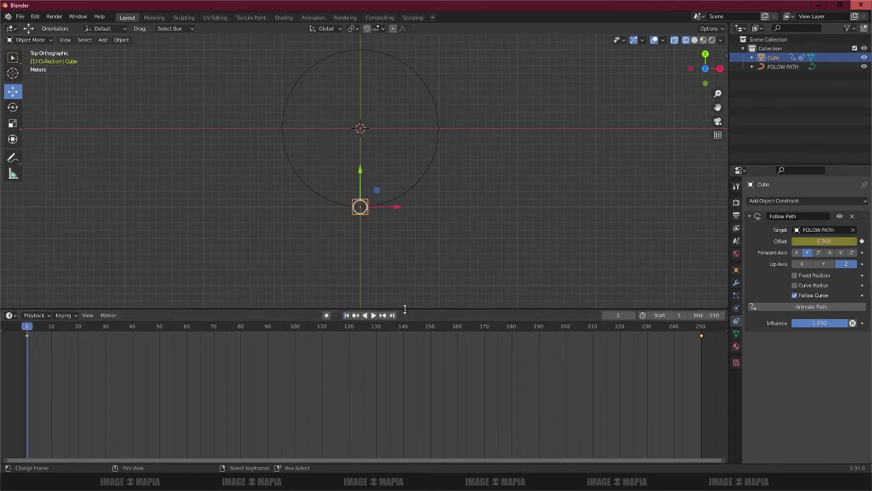
pyautogui.moveTo(20, 311); pyautogui.dragTo(20, 335)
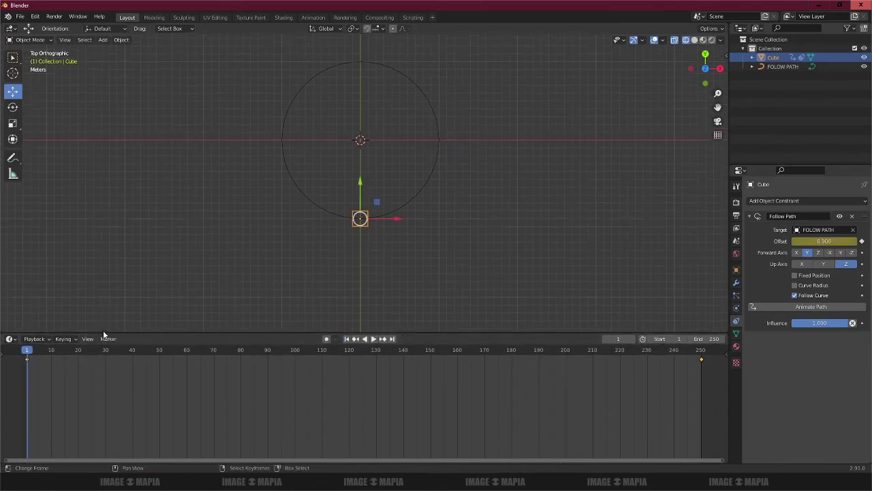
pyautogui.click(11, 339)
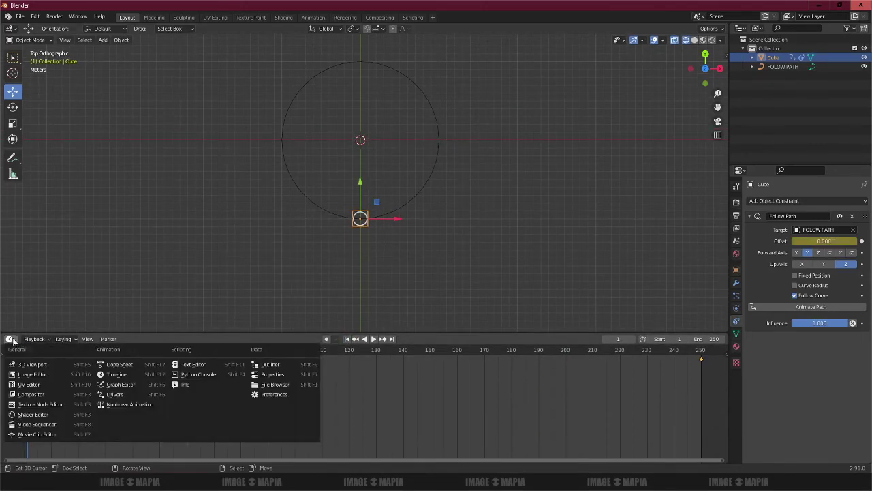
pyautogui.press('Escape')
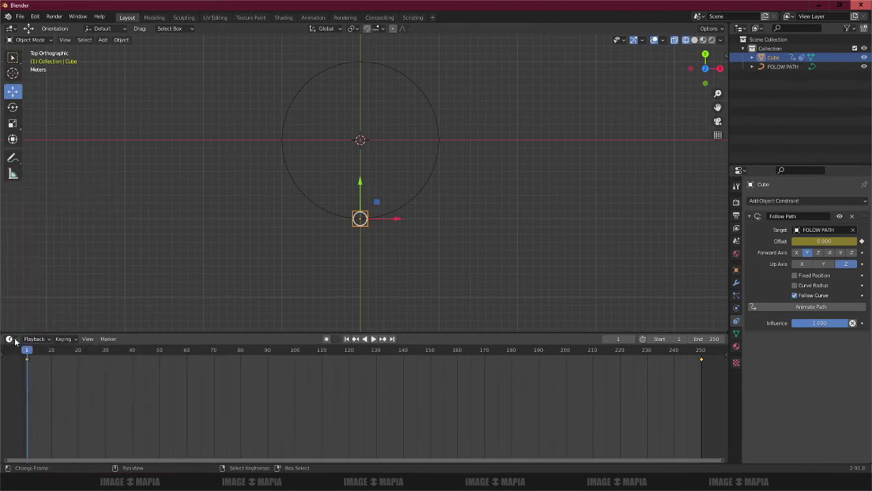
pyautogui.click(164, 271)
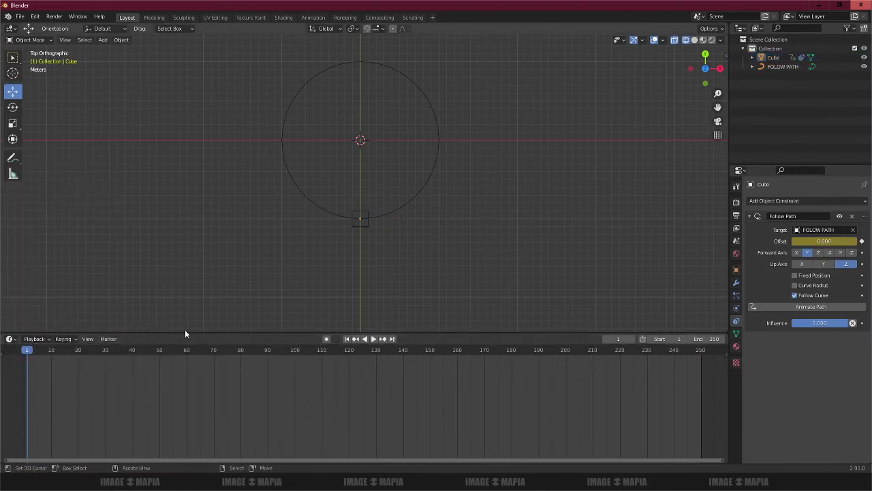
pyautogui.moveTo(185, 333); pyautogui.dragTo(199, 232)
pyautogui.click(11, 238)
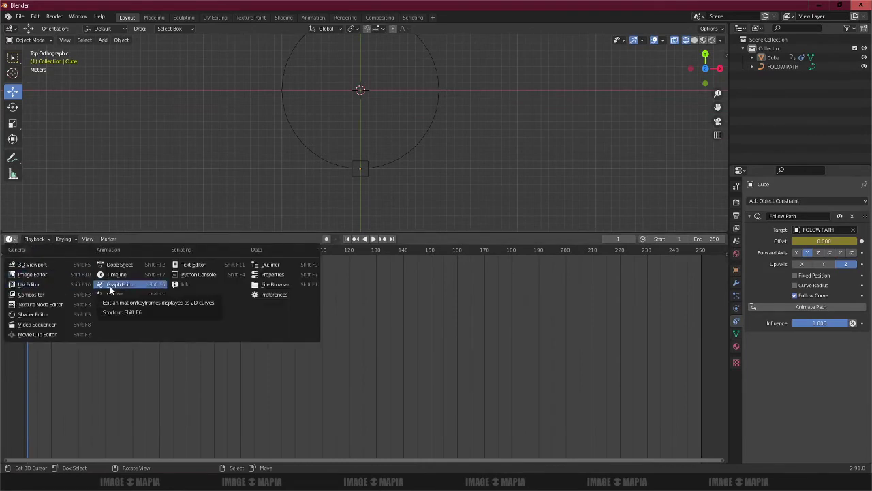
# - Turn the lower area into a Graph Editor showing the cube's Offset F-curve and its Modifiers list
pyautogui.click(155, 288)
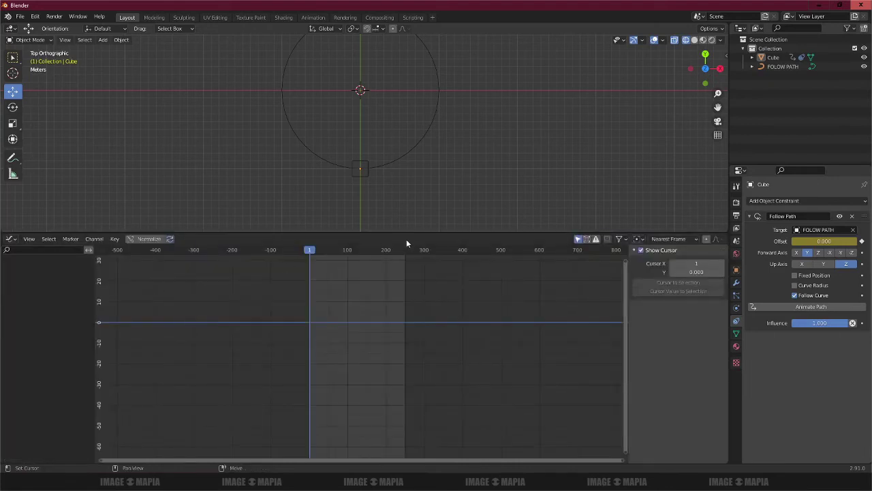
pyautogui.click(366, 163)
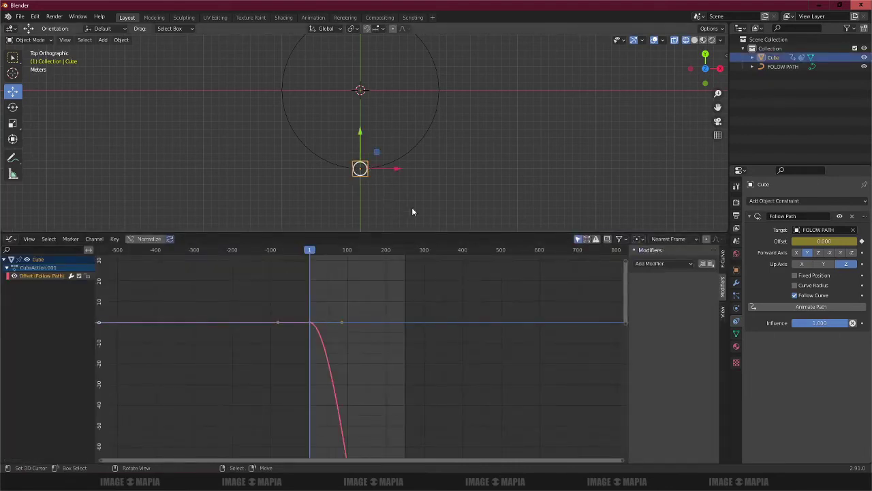
pyautogui.moveTo(430, 234); pyautogui.dragTo(431, 228)
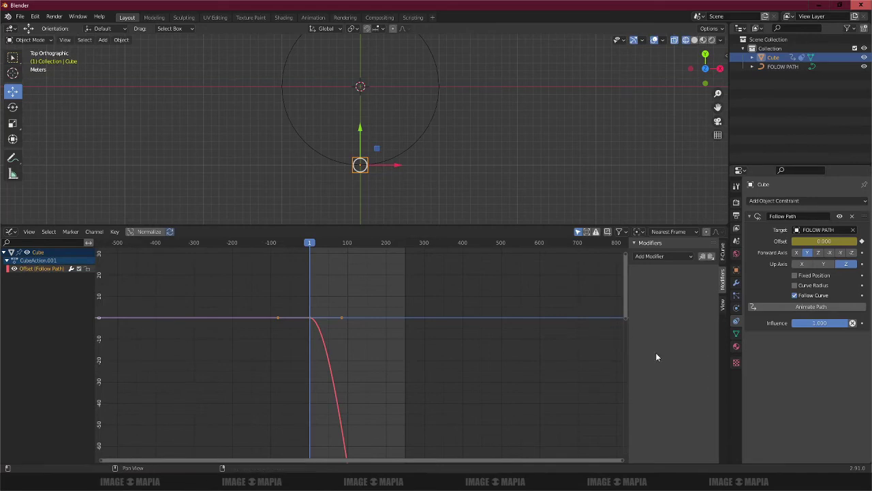
pyautogui.click(723, 254)
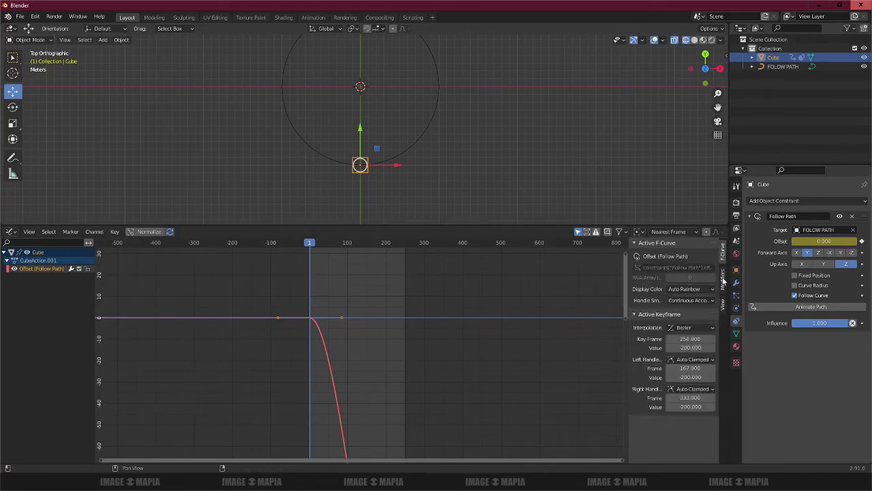
pyautogui.click(723, 279)
pyautogui.moveTo(689, 225); pyautogui.dragTo(682, 156)
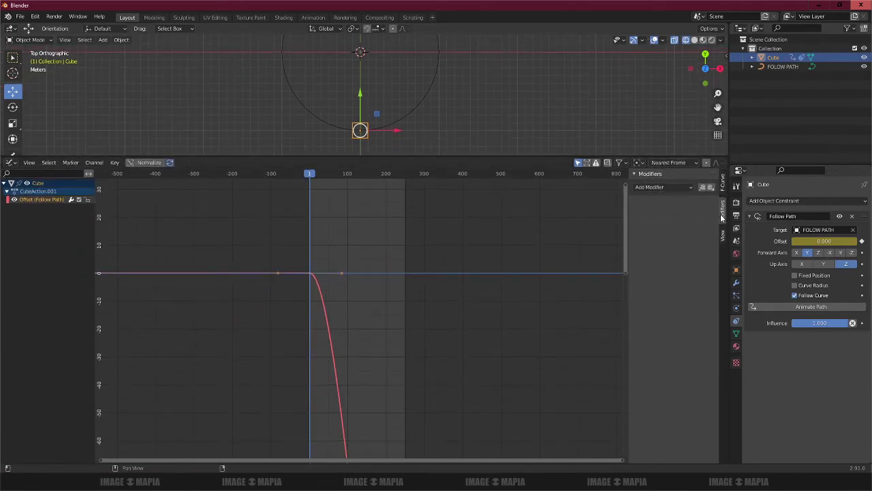
pyautogui.click(653, 188)
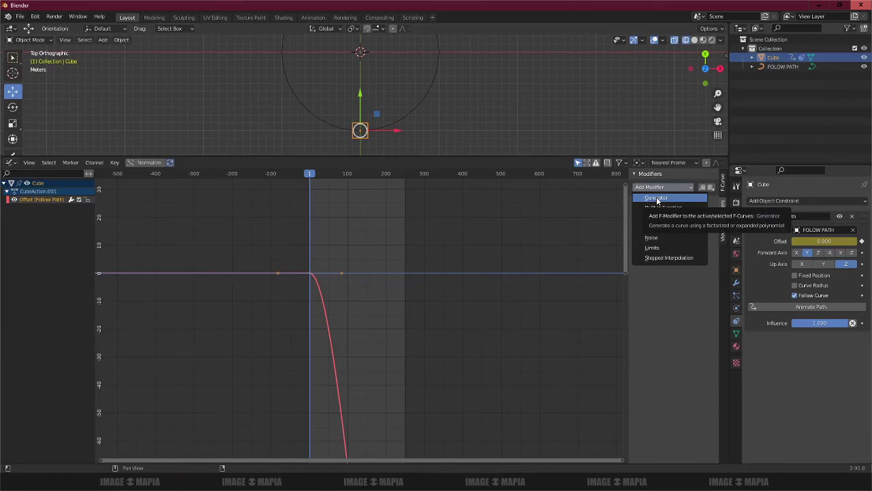
# - Add a Generator modifier of order 2 with linear coefficient 0 and x² coefficient 0.007
pyautogui.click(657, 199)
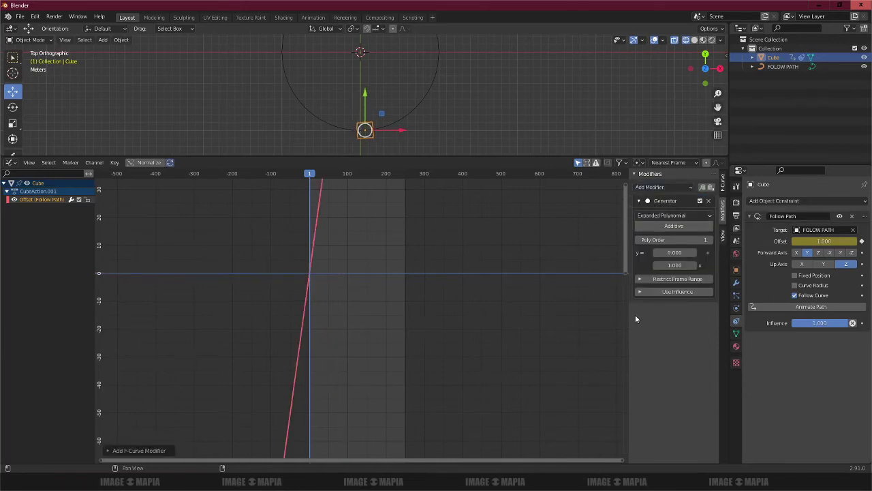
pyautogui.click(710, 238)
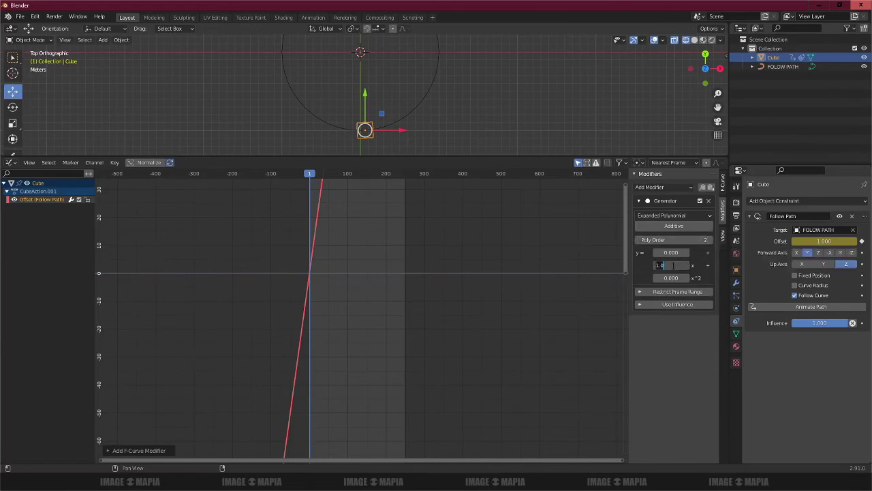
pyautogui.write('0')
pyautogui.press('Return')
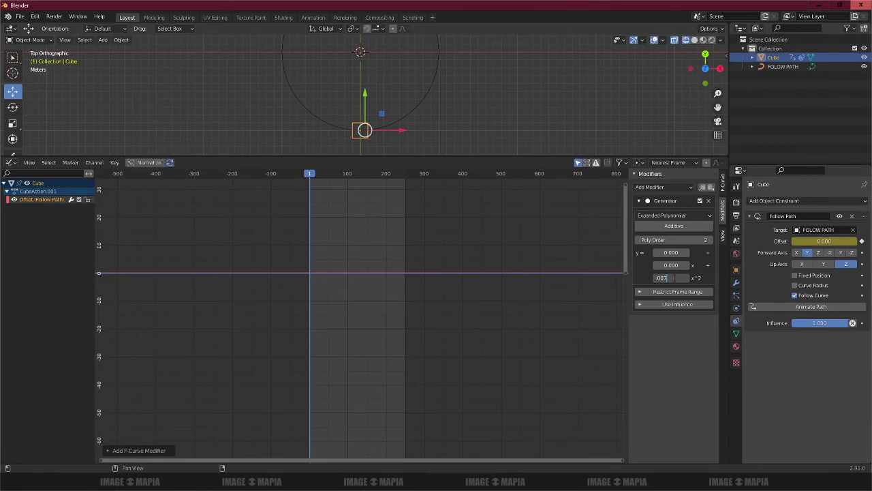
pyautogui.press('Return')
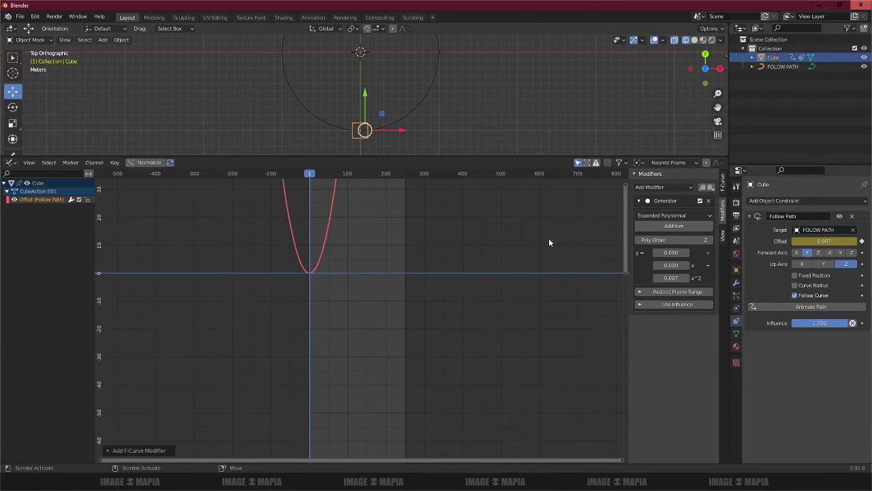
pyautogui.scroll(-1, 480, 260)
pyautogui.scroll(-1, 440, 263)
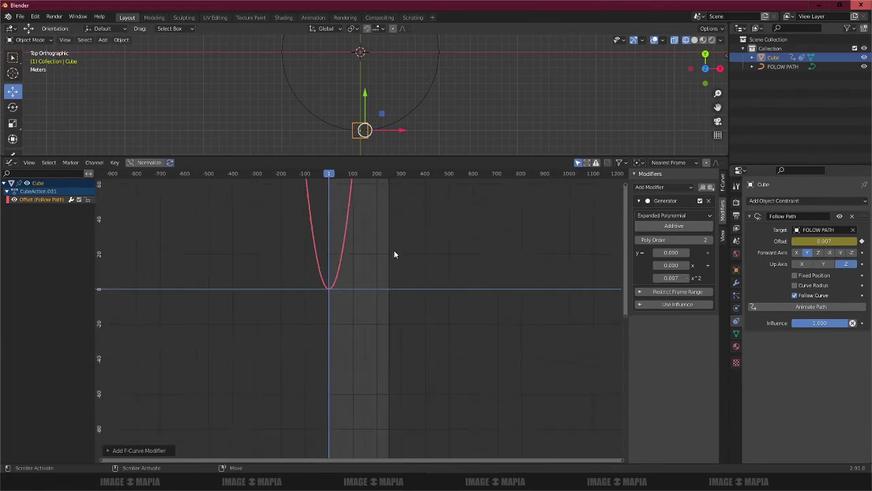
pyautogui.scroll(-1, 394, 250)
pyautogui.scroll(-1, 393, 249)
pyautogui.moveTo(375, 237)
pyautogui.mouseDown(button='middle')
pyautogui.moveTo(364, 359)
pyautogui.moveTo(363, 327)
pyautogui.mouseUp(button='middle')
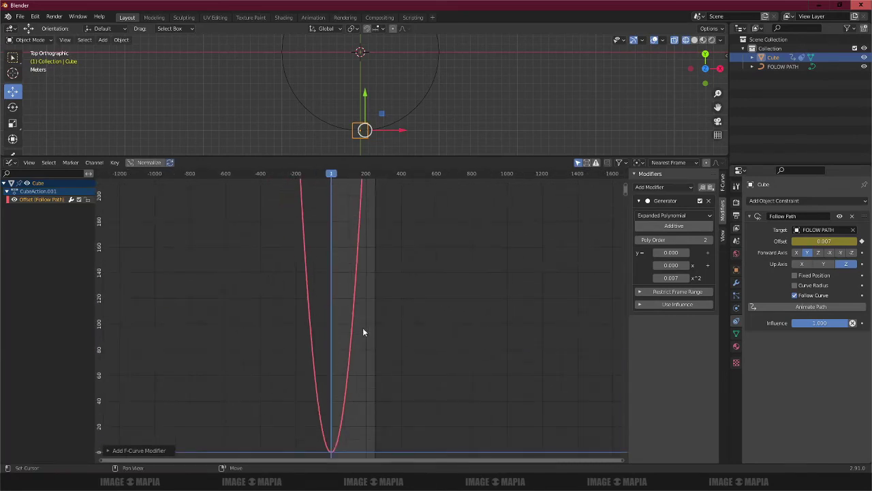
pyautogui.scroll(-2, 363, 327)
pyautogui.scroll(-3, 362, 327)
pyautogui.scroll(-2, 364, 327)
pyautogui.scroll(2, 364, 327)
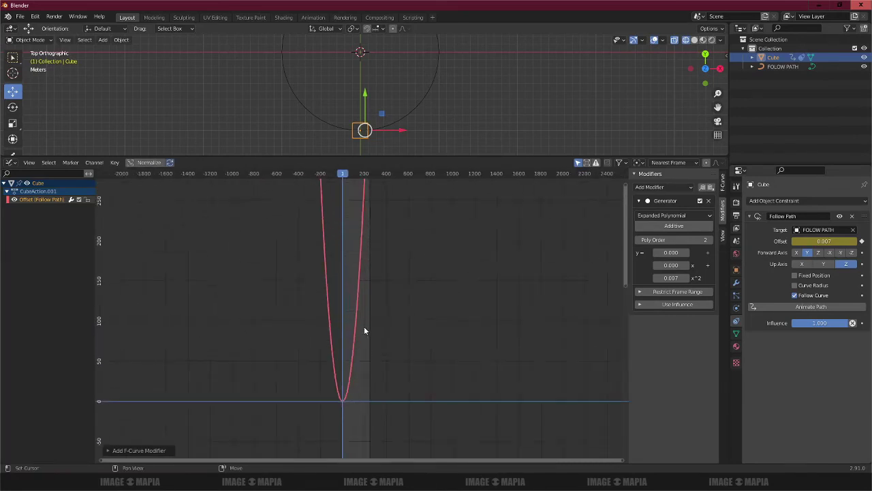
pyautogui.scroll(2, 364, 326)
# - Try polynomial orders 3 and 4, then return the Generator to order 2
pyautogui.click(711, 242)
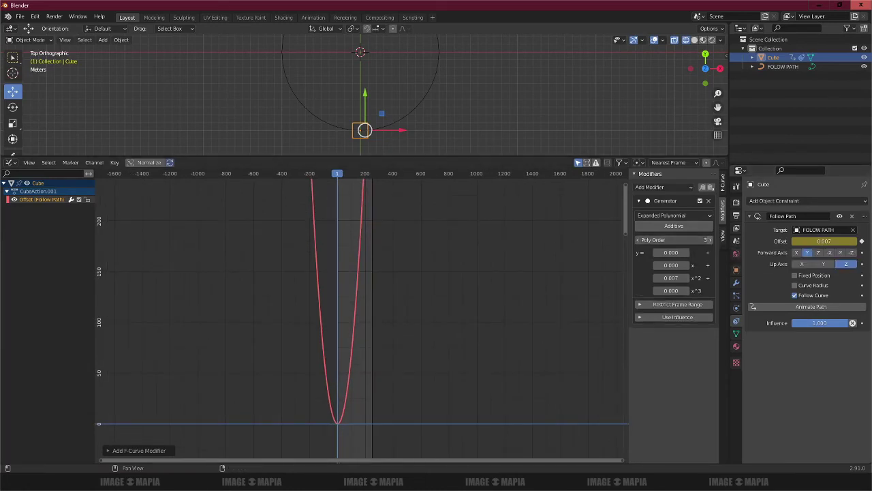
pyautogui.click(711, 241)
pyautogui.click(640, 240)
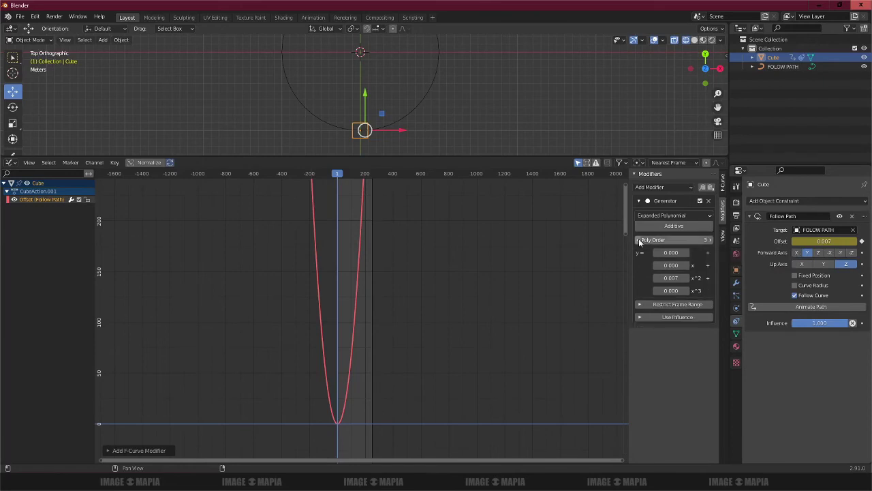
pyautogui.click(641, 240)
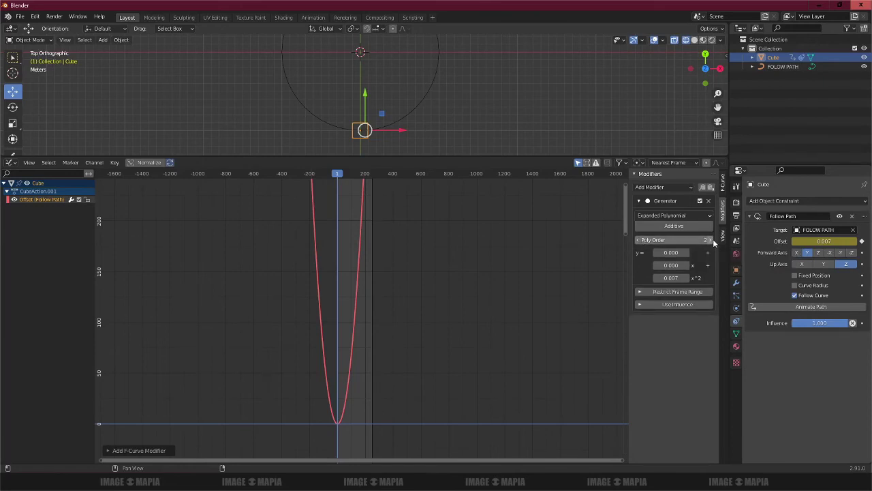
pyautogui.click(711, 241)
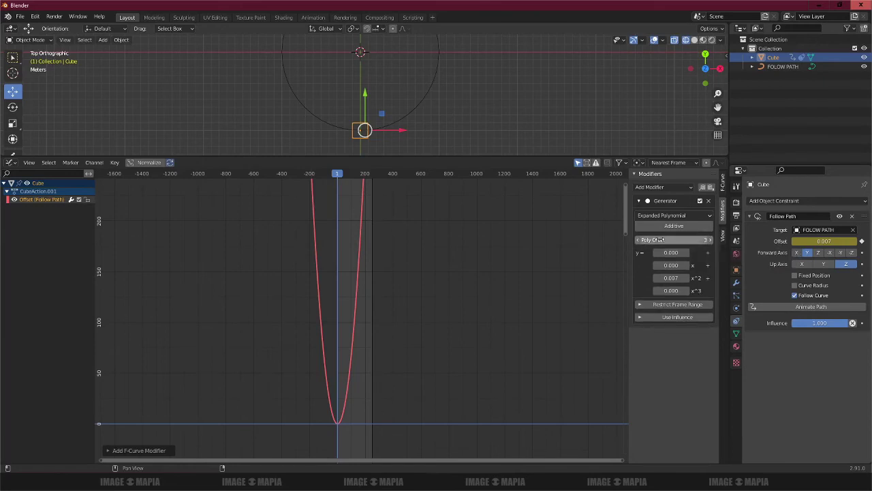
pyautogui.click(640, 242)
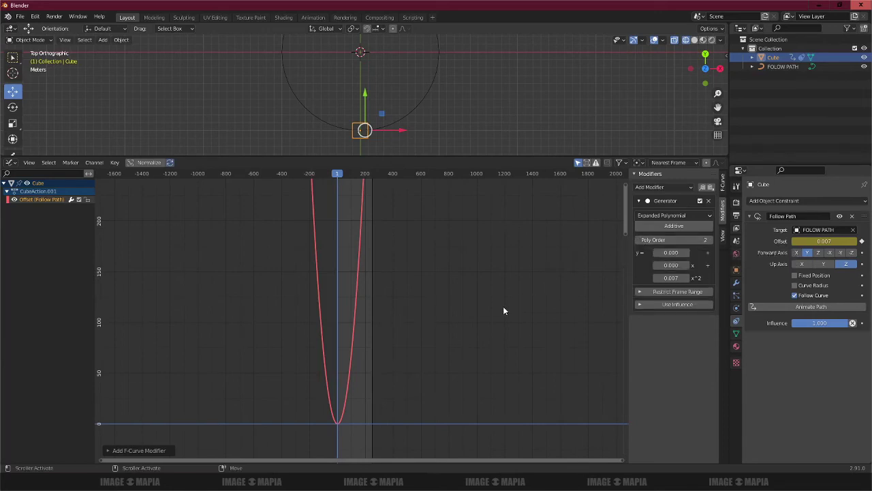
# - Switch the graph area back to a Timeline and enlarge the 3D viewport above it
pyautogui.click(15, 164)
pyautogui.click(118, 197)
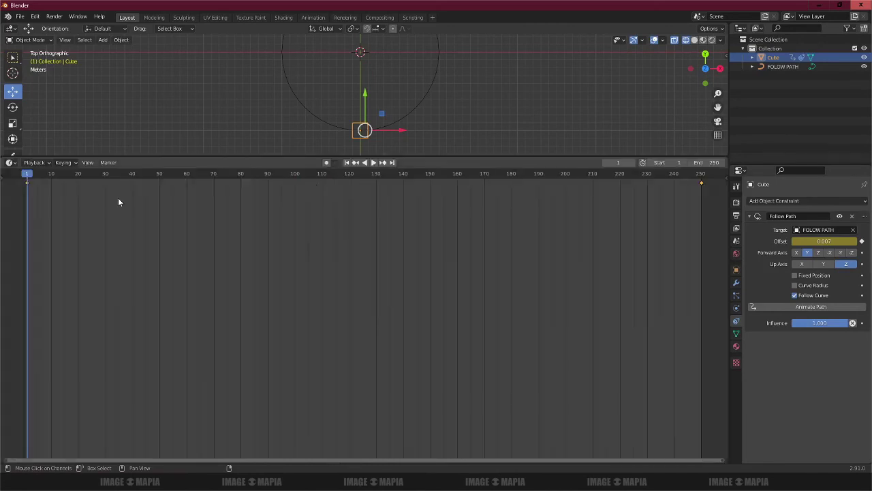
pyautogui.moveTo(409, 158); pyautogui.dragTo(407, 408)
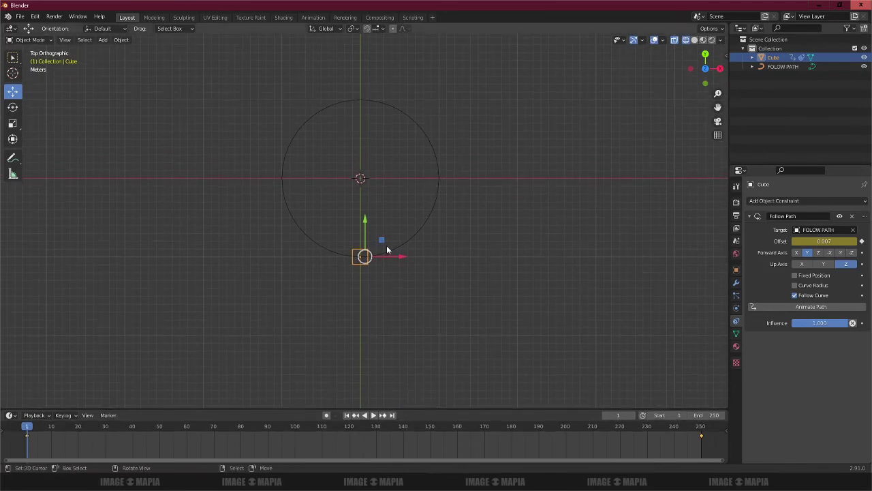
pyautogui.scroll(1, 386, 250)
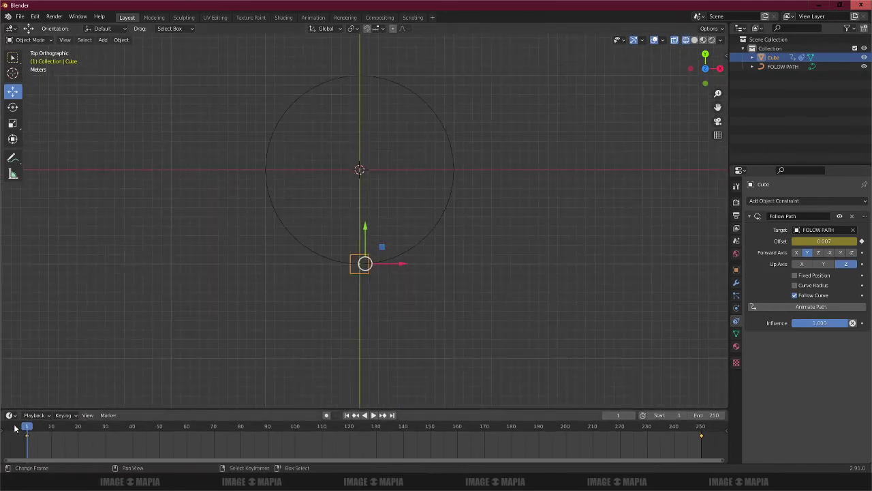
# - Play the animation and orbit into perspective to watch the cube circle the path
pyautogui.click(374, 418)
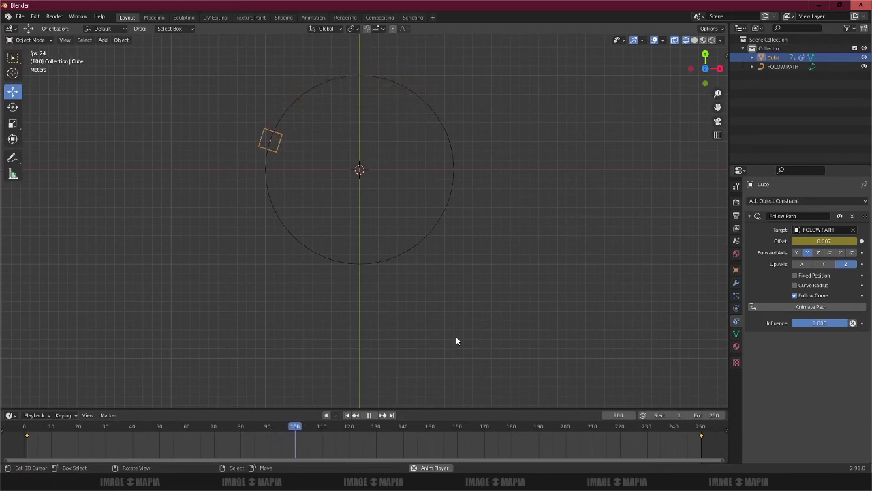
pyautogui.keyDown('shift'); pyautogui.scroll(1, 456, 312); pyautogui.keyUp('shift')
pyautogui.keyDown('shift'); pyautogui.scroll(1, 456, 311); pyautogui.keyUp('shift')
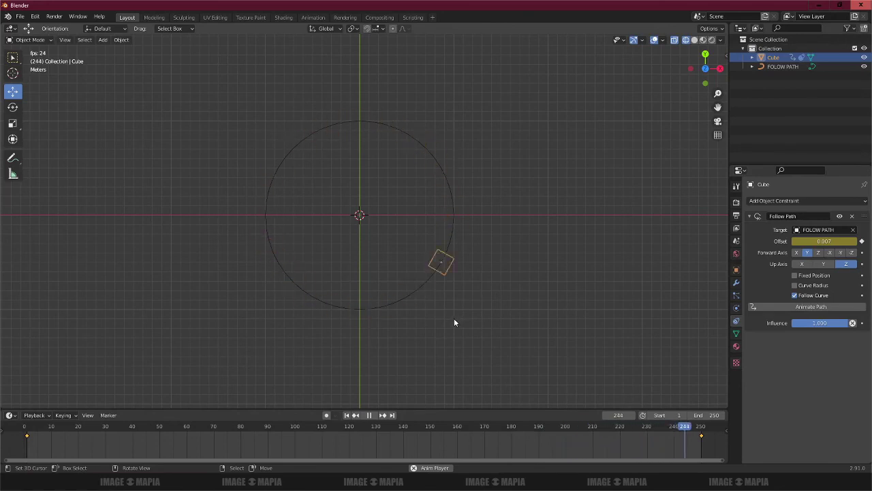
pyautogui.moveTo(442, 338)
pyautogui.mouseDown(button='middle')
pyautogui.moveTo(409, 273)
pyautogui.moveTo(418, 251)
pyautogui.mouseUp(button='middle')
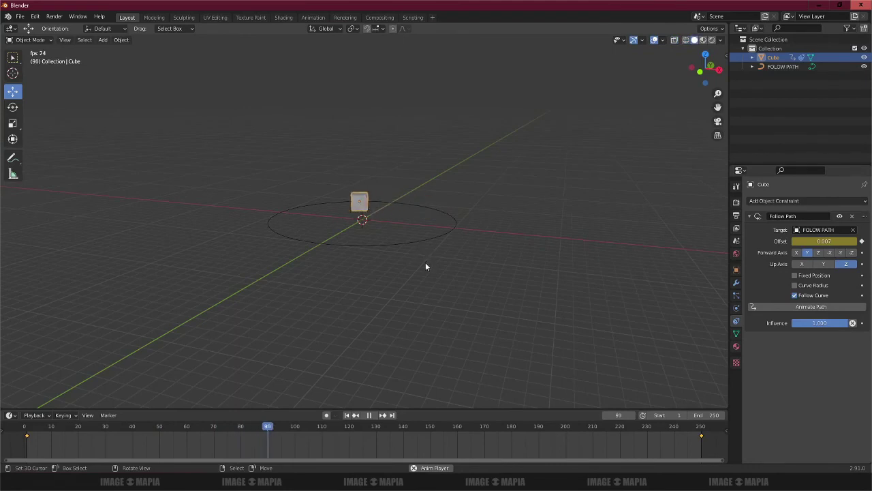
pyautogui.scroll(2, 402, 263)
pyautogui.scroll(3, 398, 265)
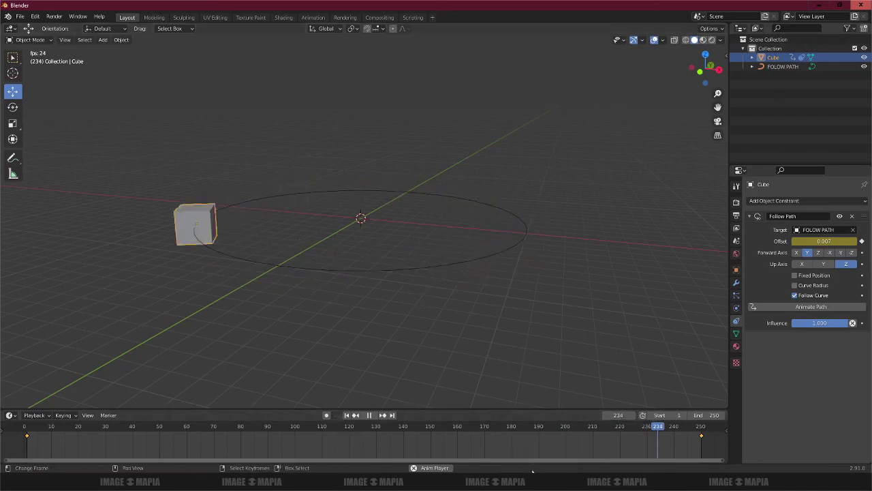
# - Reposition the Notepad window and orbit the Blender view around the circle path
pyautogui.click(536, 443)
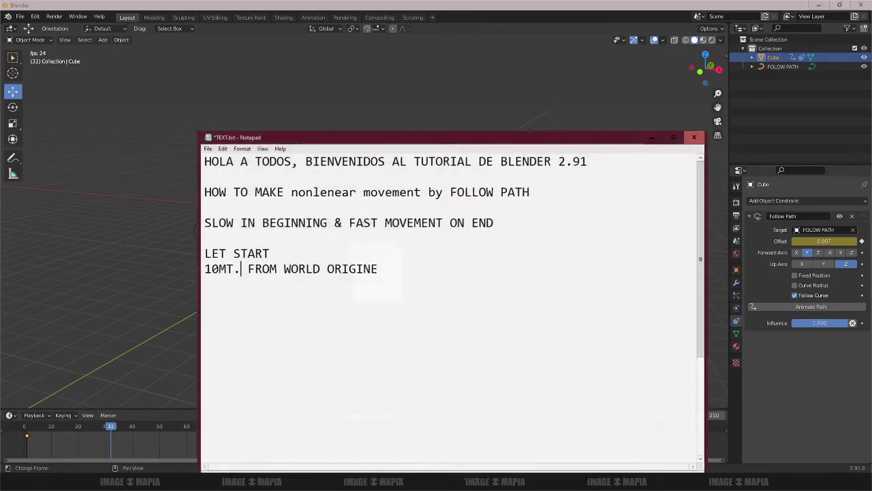
pyautogui.moveTo(486, 139); pyautogui.dragTo(772, 112)
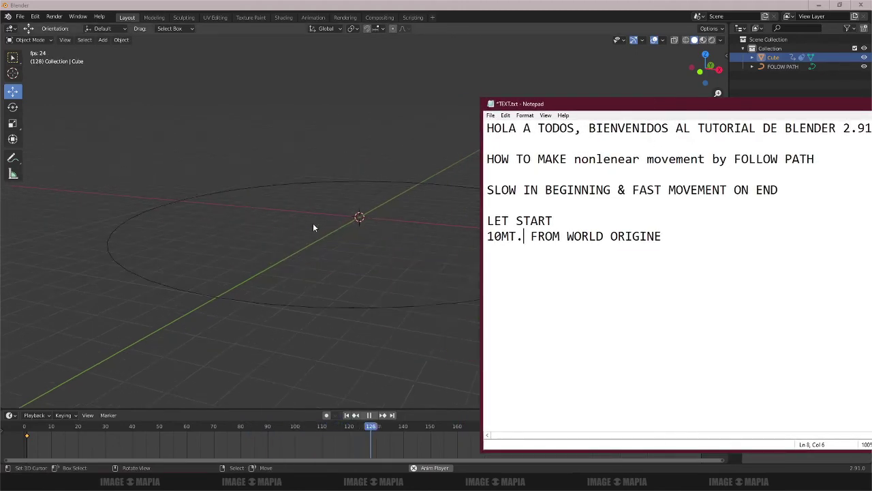
pyautogui.scroll(5, 323, 226)
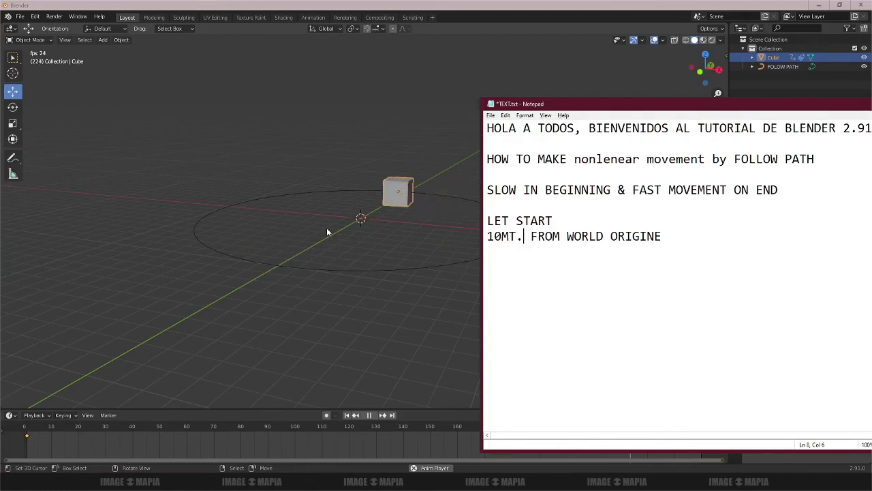
pyautogui.scroll(-5, 327, 228)
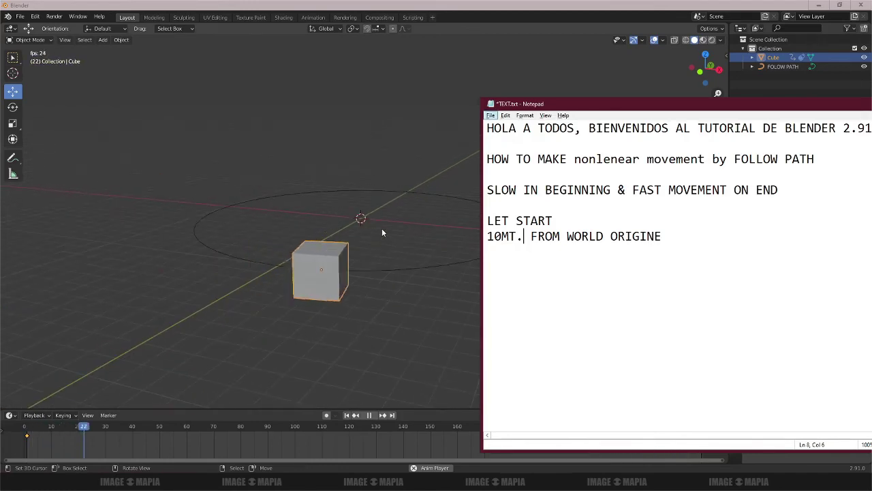
pyautogui.moveTo(384, 227)
pyautogui.mouseDown(button='middle')
pyautogui.moveTo(349, 223)
pyautogui.moveTo(382, 230)
pyautogui.moveTo(519, 397)
pyautogui.mouseUp(button='middle')
# - Add closing lines 'thanks for watching' and 'gracias por ver.' to the notes, then minimize Notepad
pyautogui.hotkey('alt', 'Tab')
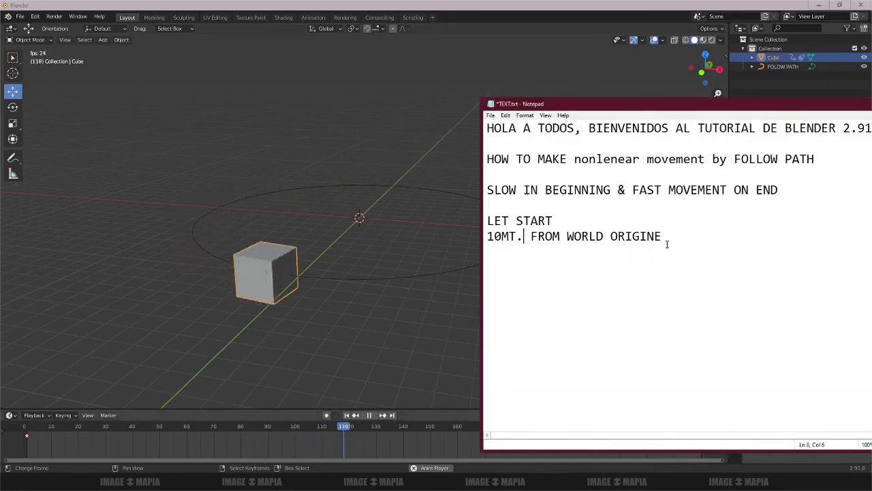
pyautogui.click(674, 240)
pyautogui.press('Return')
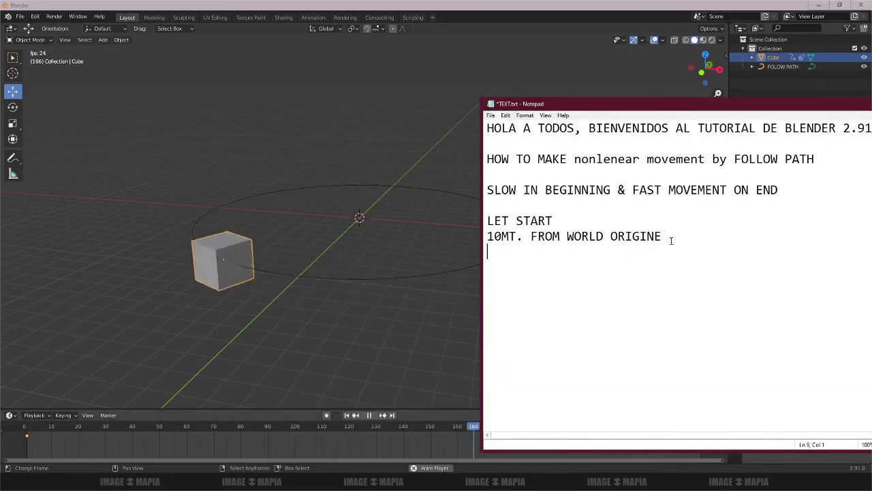
pyautogui.write('thank')
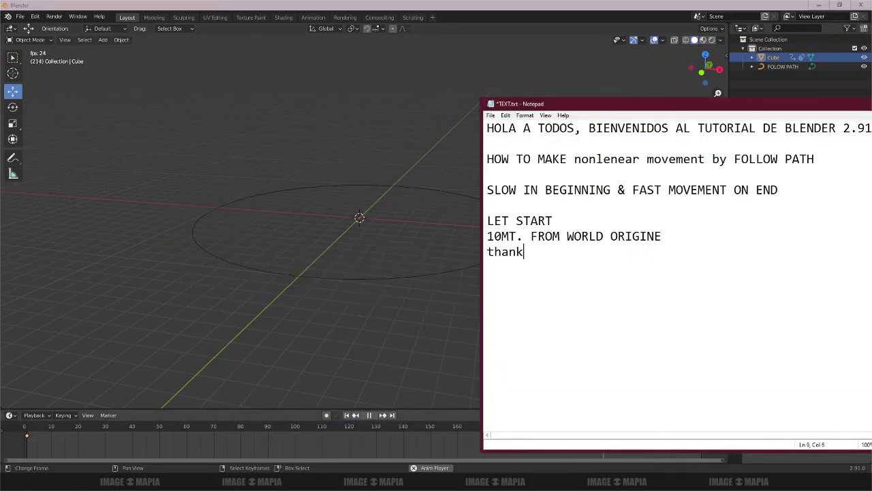
pyautogui.write('s for watch')
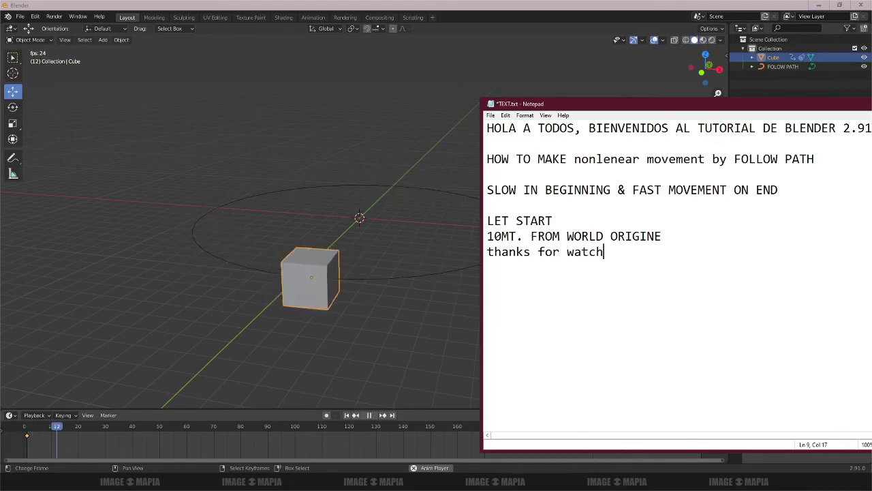
pyautogui.write('ing')
pyautogui.press('Return')
pyautogui.press('Return')
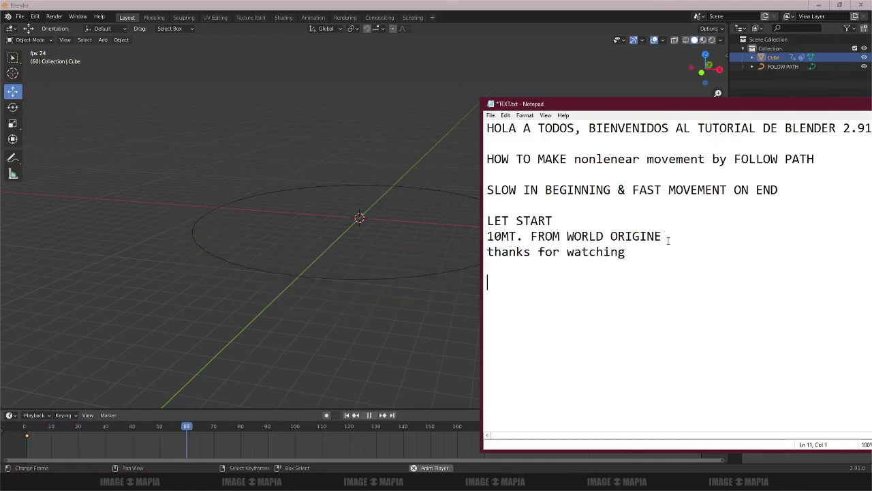
pyautogui.write('gracias p')
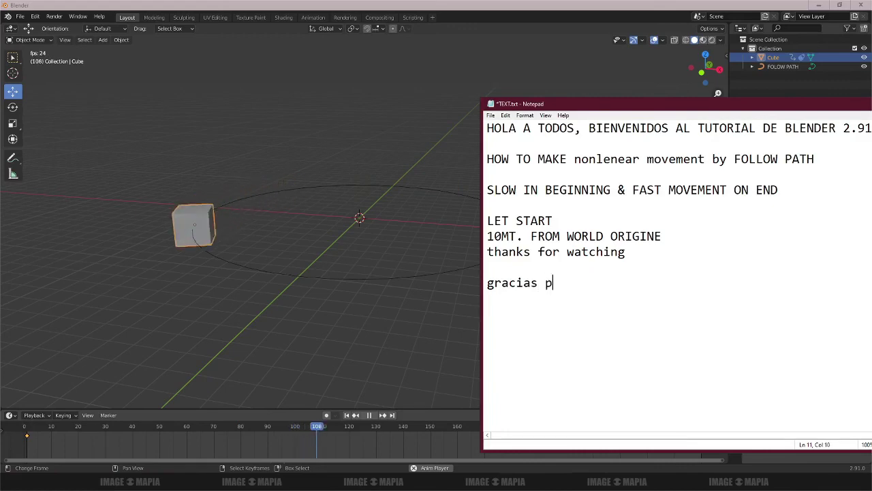
pyautogui.write('or ver.')
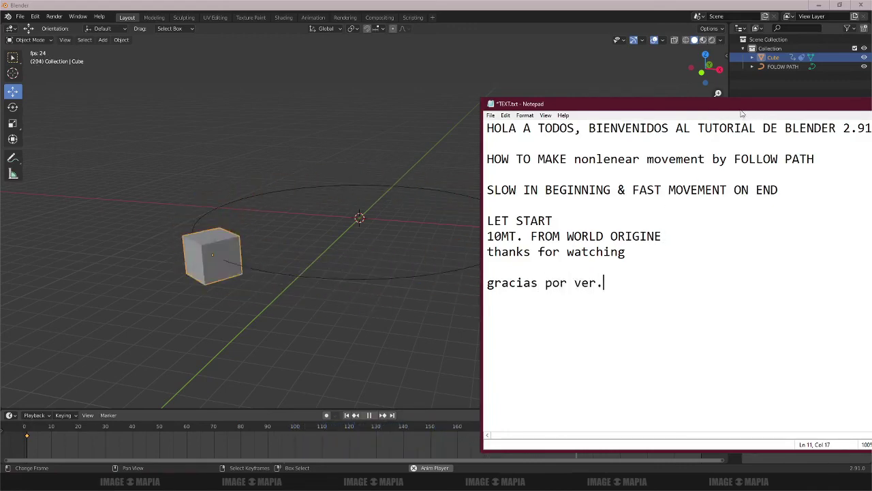
pyautogui.moveTo(655, 104); pyautogui.dragTo(514, 101)
pyautogui.click(799, 101)
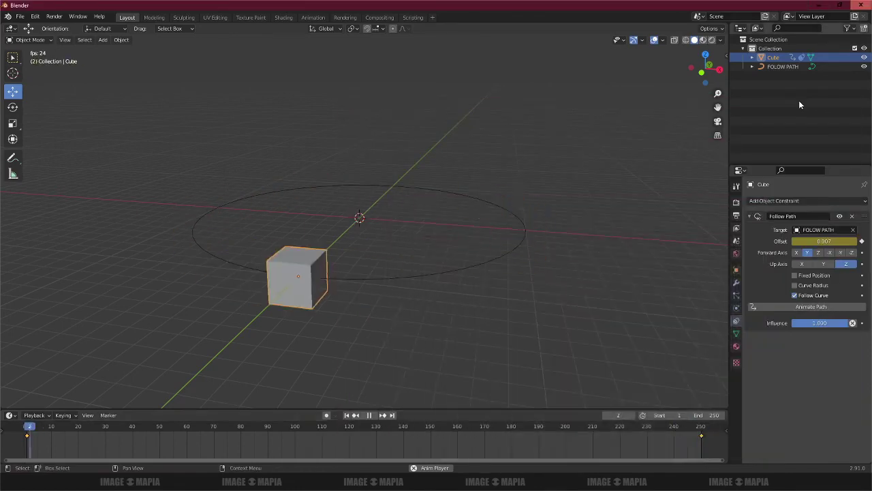